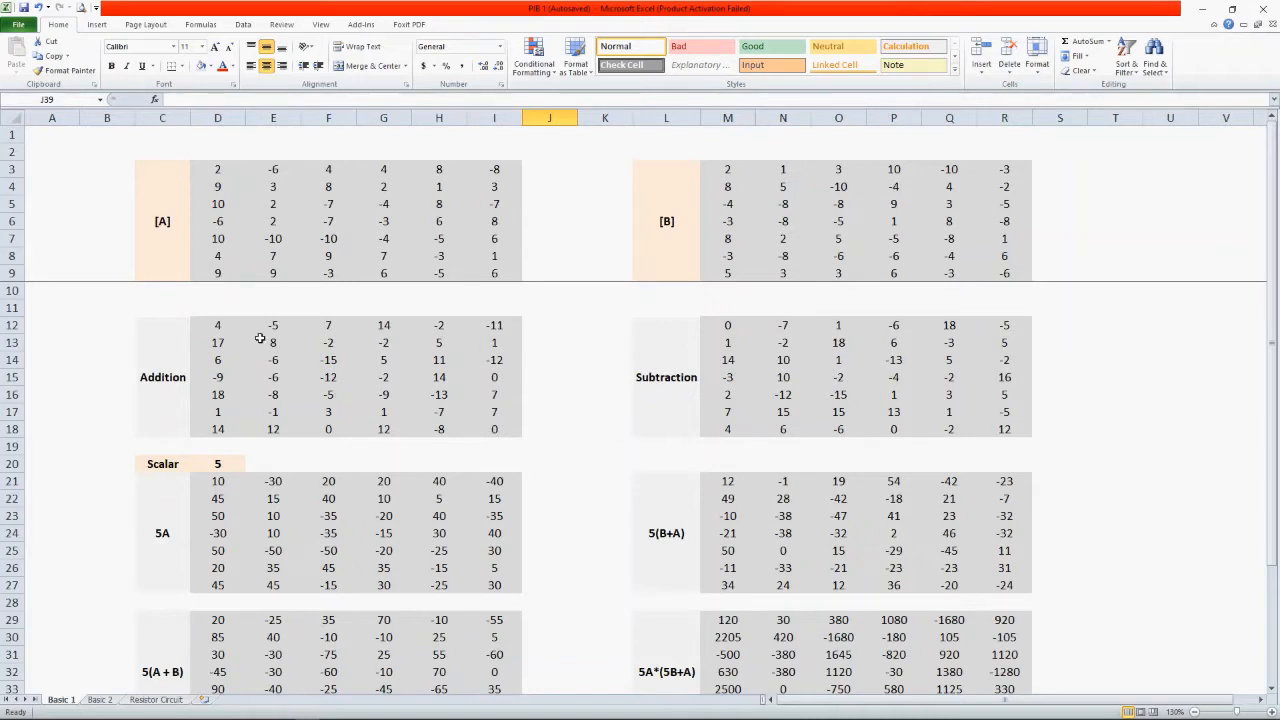
- Clear the existing results from the Addition block (D12:I18) and the Subtraction block (M12:R18)
{"action": "left_click_drag", "start_coordinate": [213, 329], "coordinate": [500, 429]}
{"action": "key", "text": "Delete"}
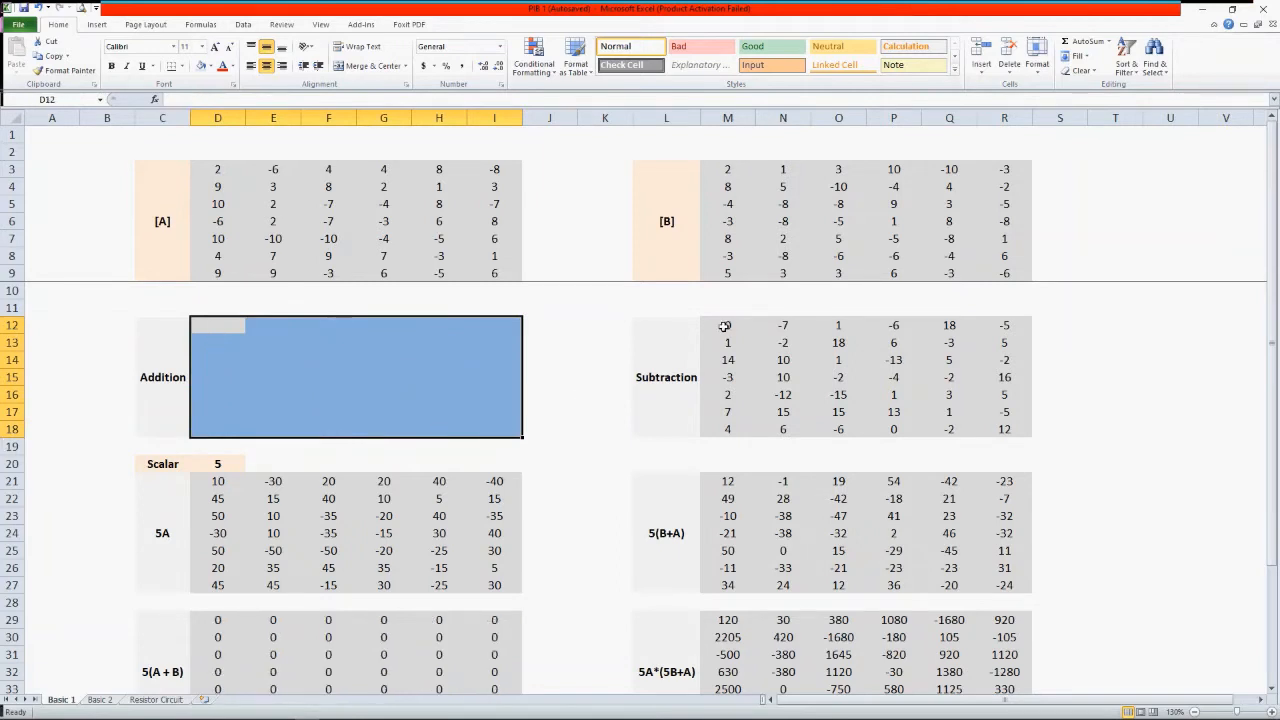
{"action": "left_click_drag", "start_coordinate": [728, 325], "coordinate": [1007, 428]}
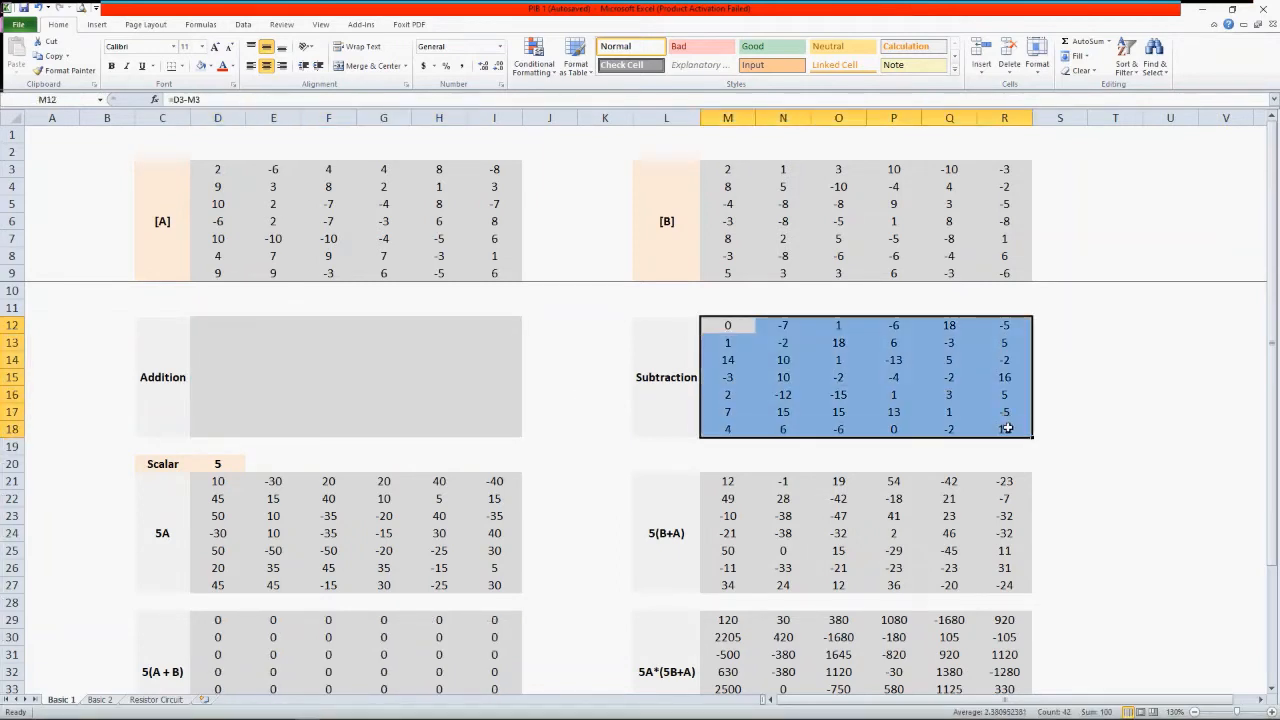
{"action": "key", "text": "Delete"}
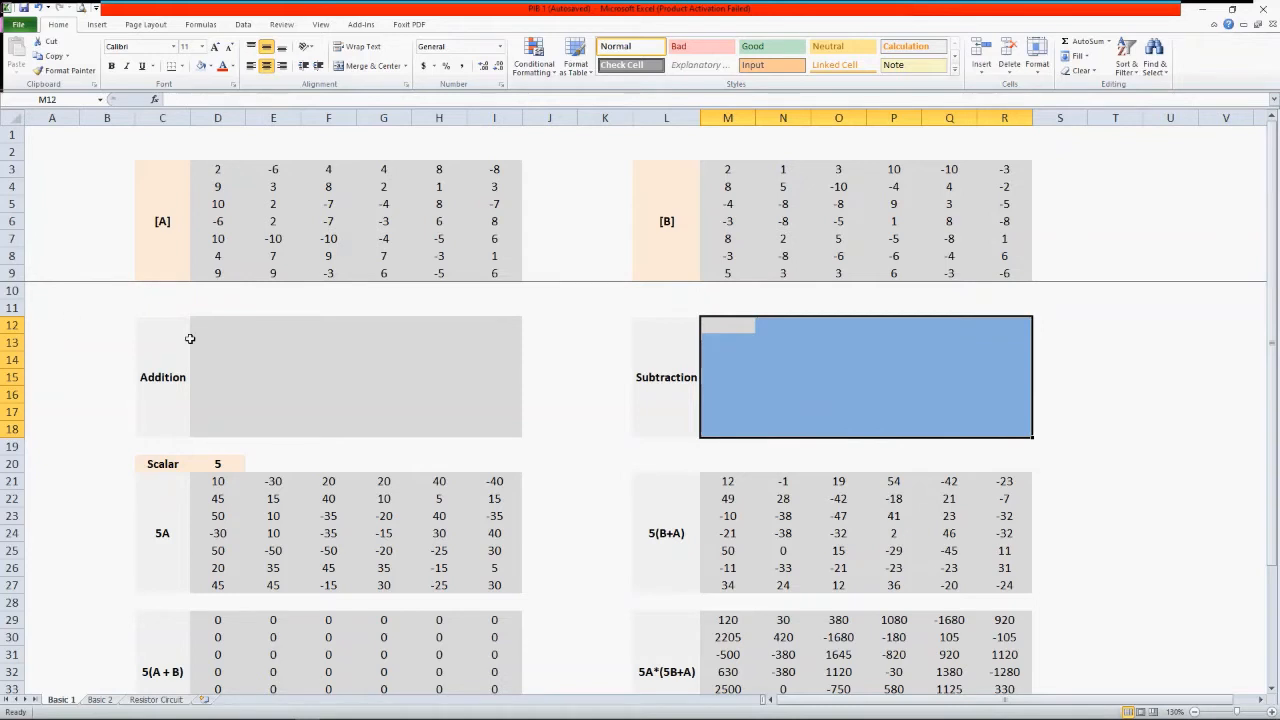
- Enter =D3+M3 in D12 and fill it through D12:I18 to add matrices A and B
{"action": "left_click", "coordinate": [205, 321]}
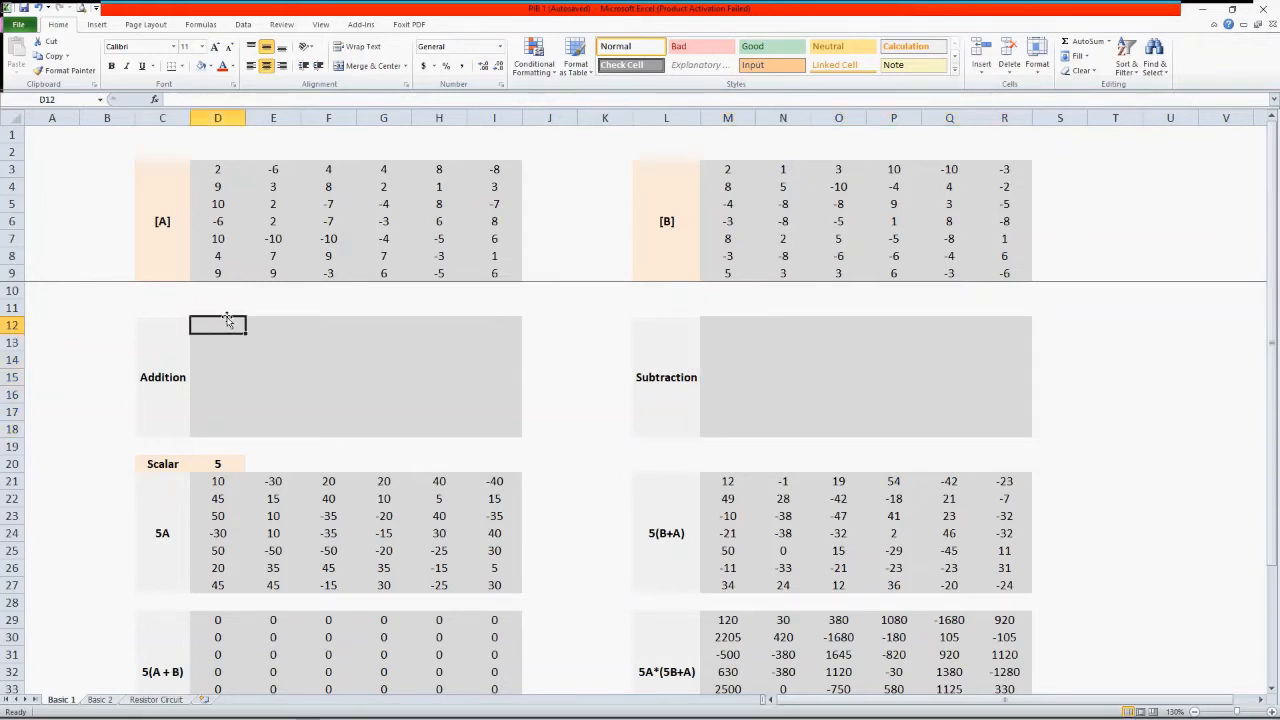
{"action": "type", "text": "="}
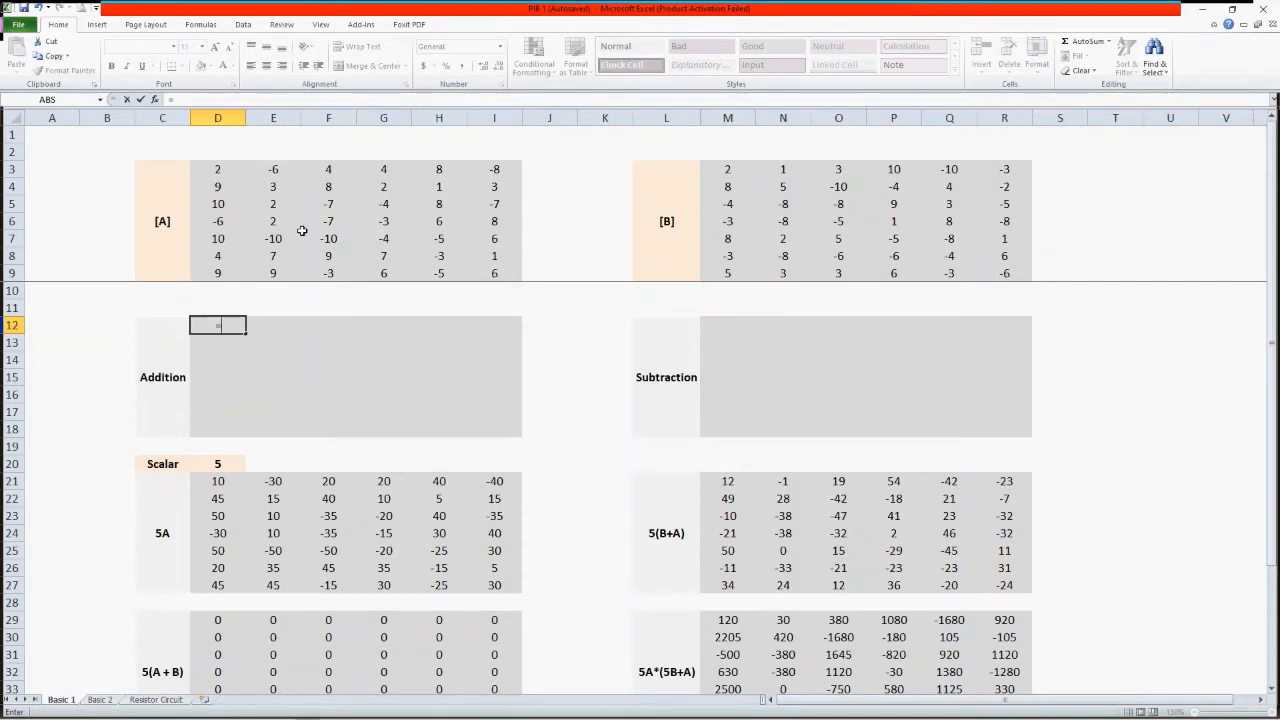
{"action": "left_click", "coordinate": [218, 171]}
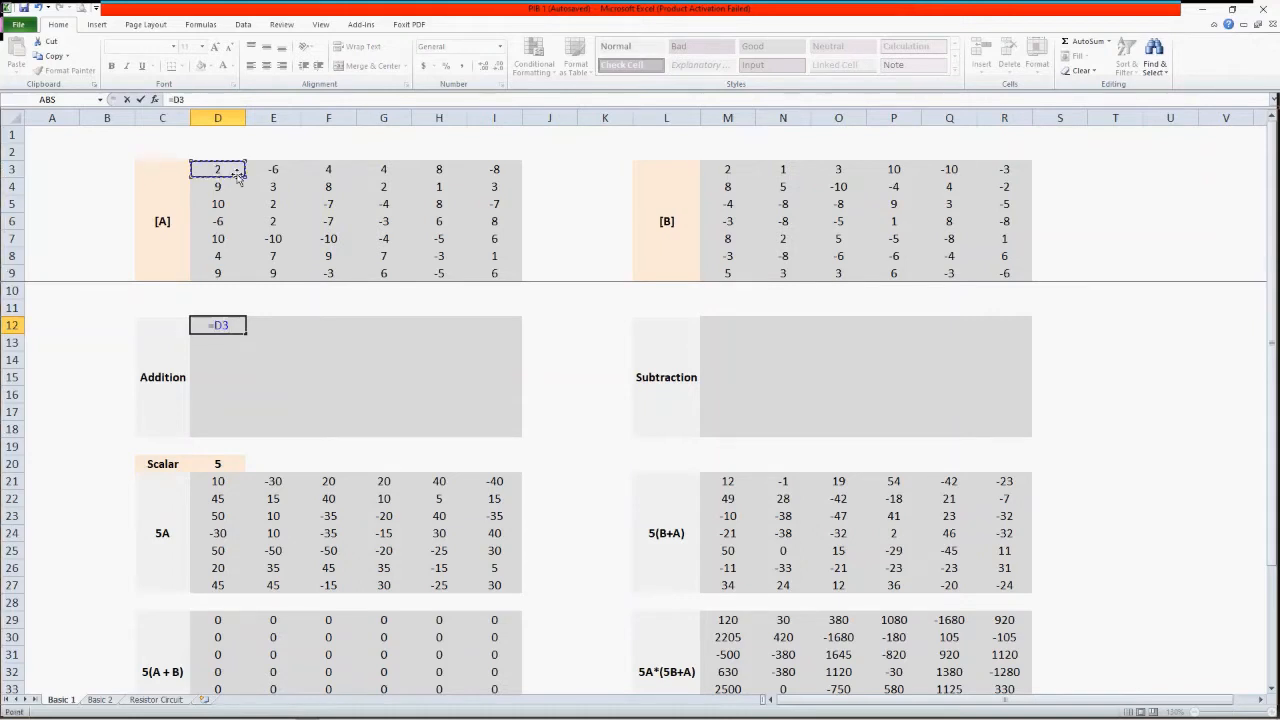
{"action": "type", "text": "+"}
{"action": "left_click", "coordinate": [733, 168]}
{"action": "key", "text": "Return"}
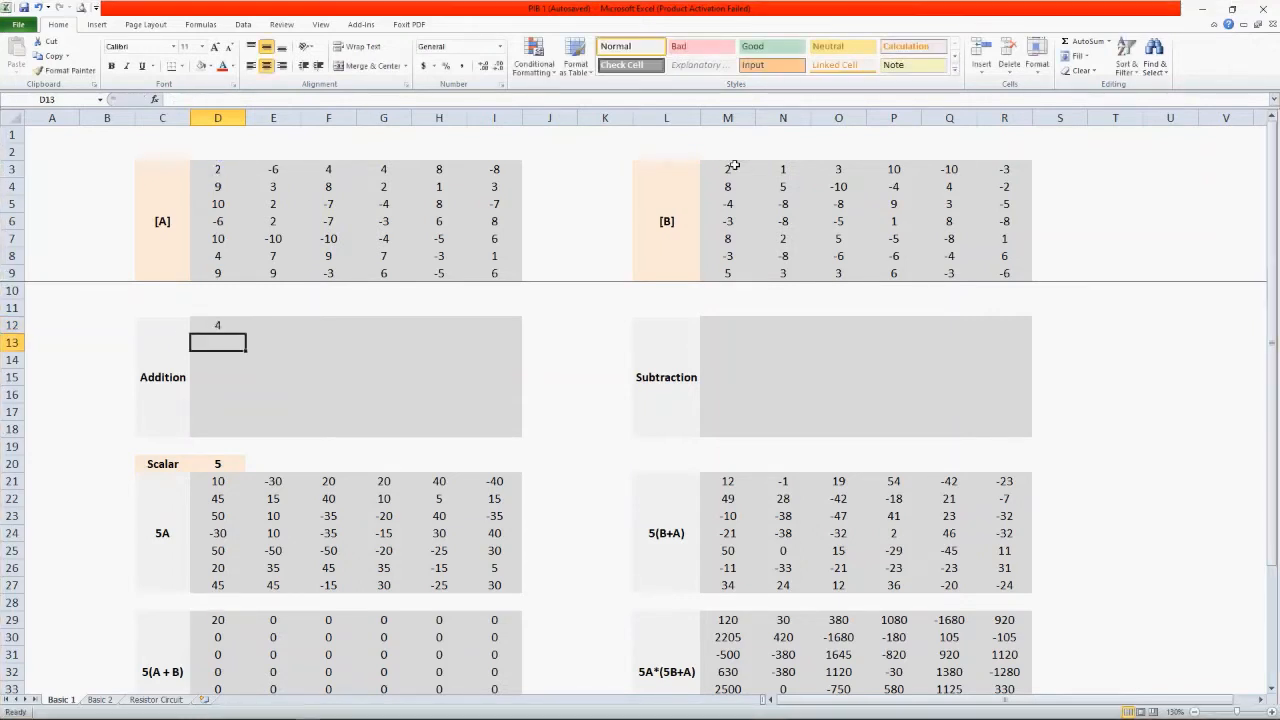
{"action": "left_click", "coordinate": [217, 323]}
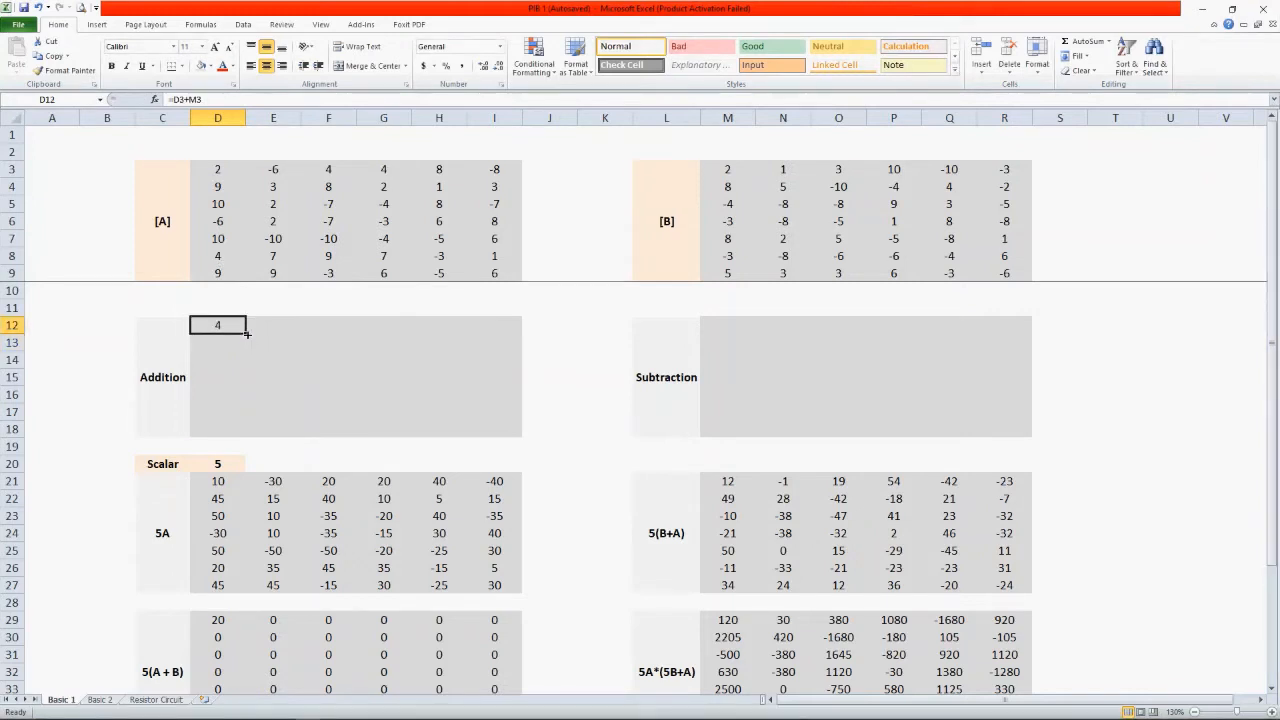
{"action": "left_click_drag", "start_coordinate": [247, 333], "coordinate": [517, 434]}
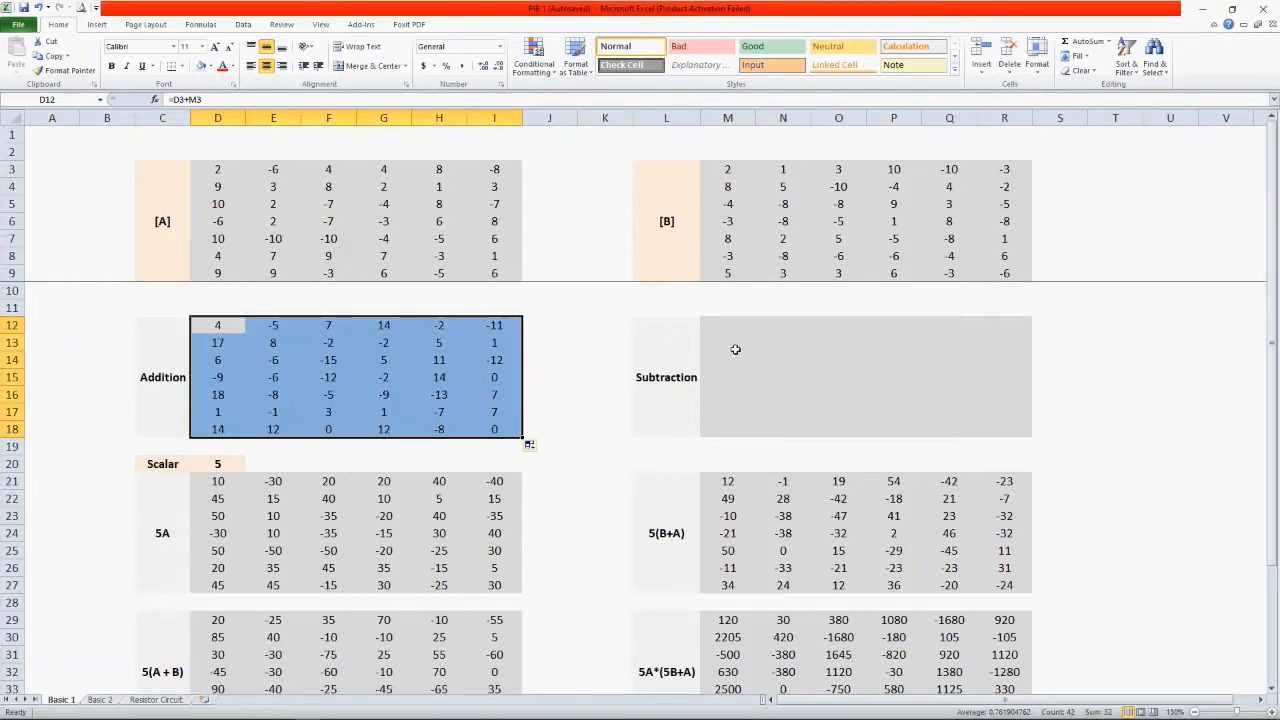
- Enter =D3-M3 in M12 and fill it through M12:R18 to subtract matrix B from matrix A
{"action": "left_click", "coordinate": [715, 326]}
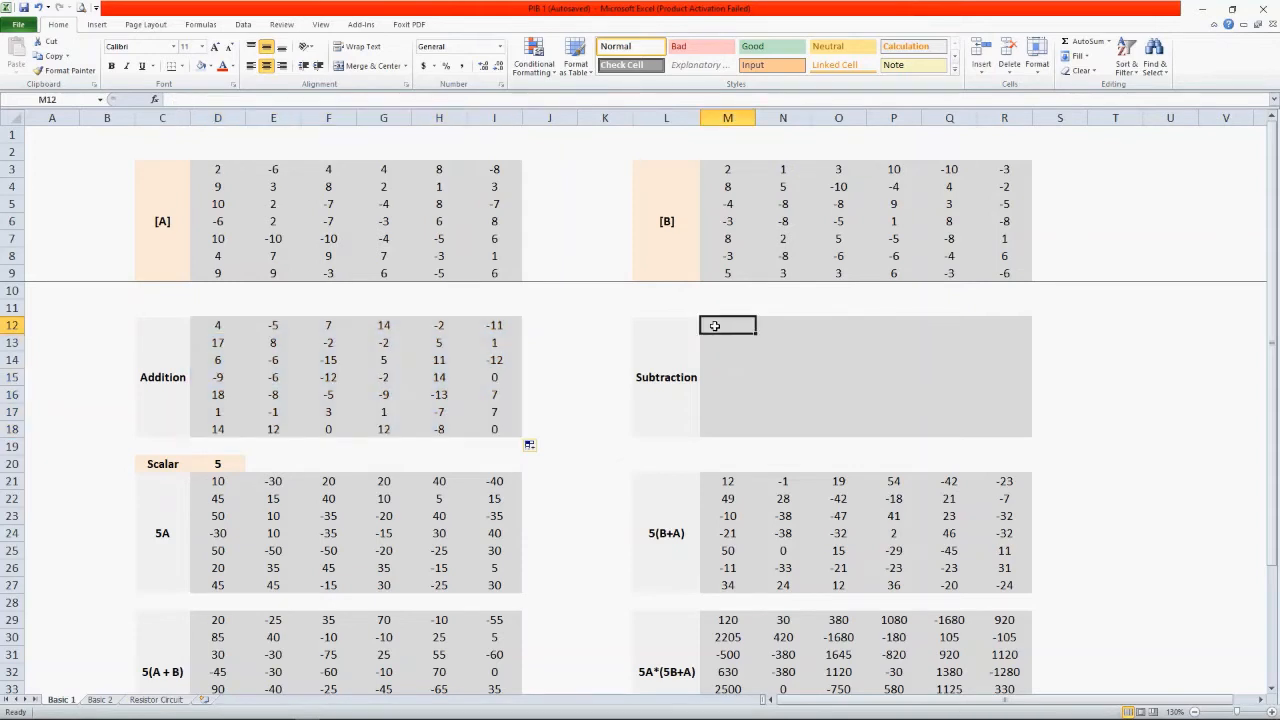
{"action": "type", "text": "="}
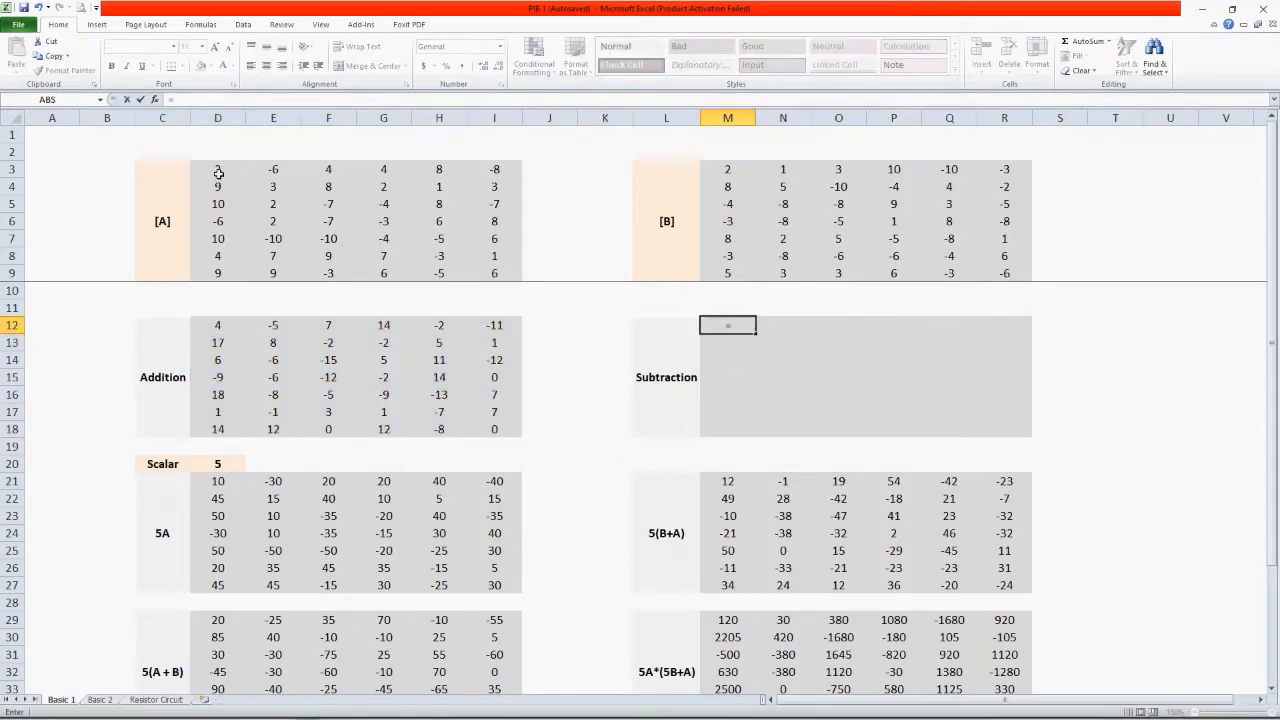
{"action": "left_click", "coordinate": [218, 174]}
{"action": "type", "text": "-"}
{"action": "left_click", "coordinate": [728, 172]}
{"action": "key", "text": "Return"}
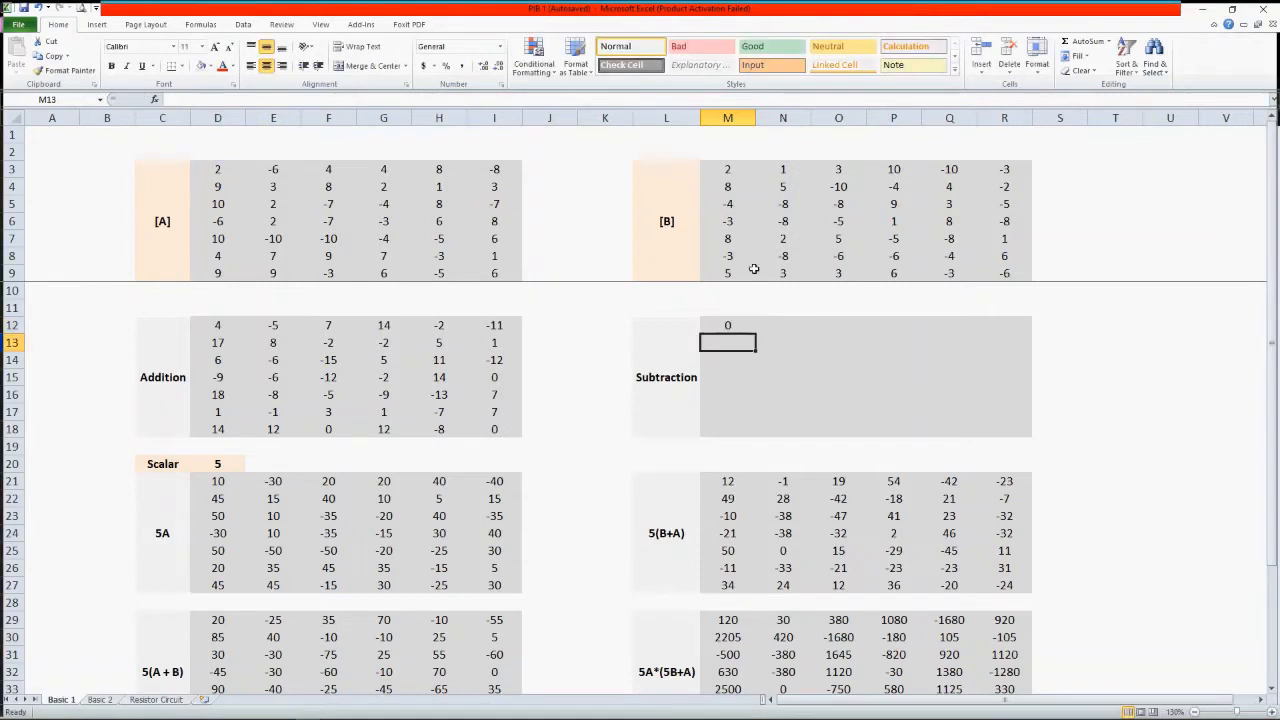
{"action": "left_click", "coordinate": [736, 328]}
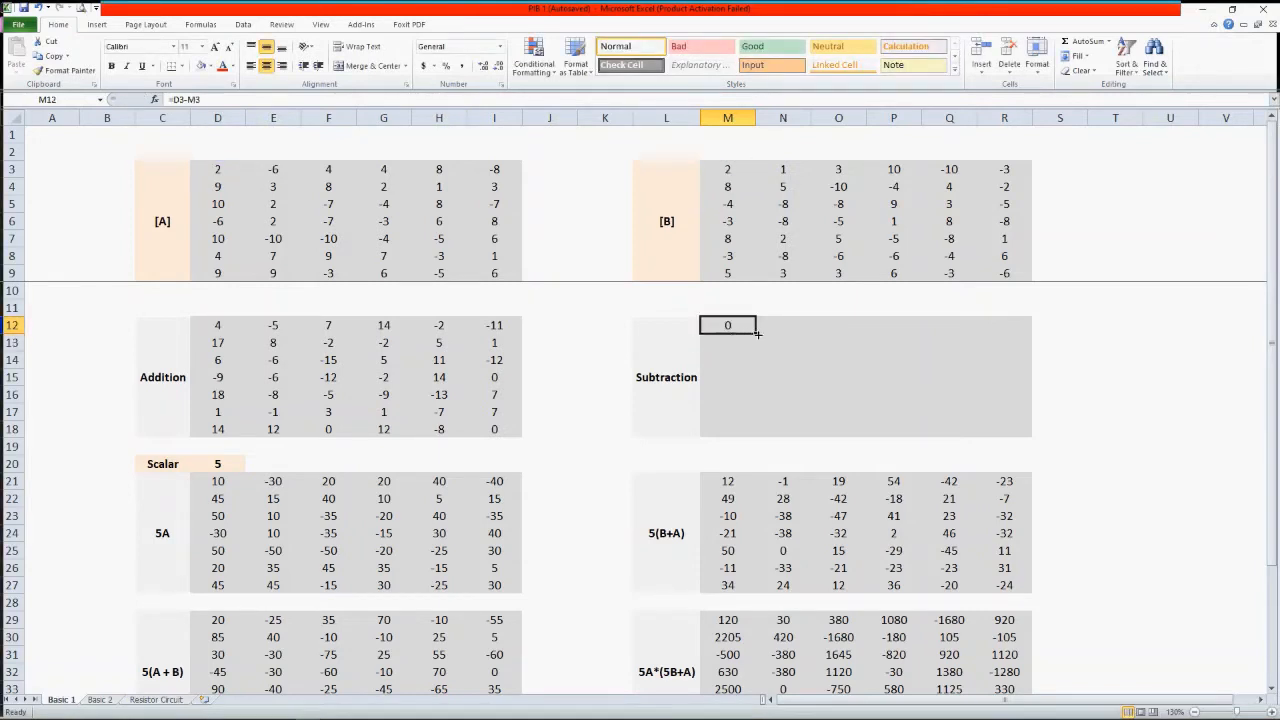
{"action": "left_click_drag", "start_coordinate": [757, 333], "coordinate": [1037, 437]}
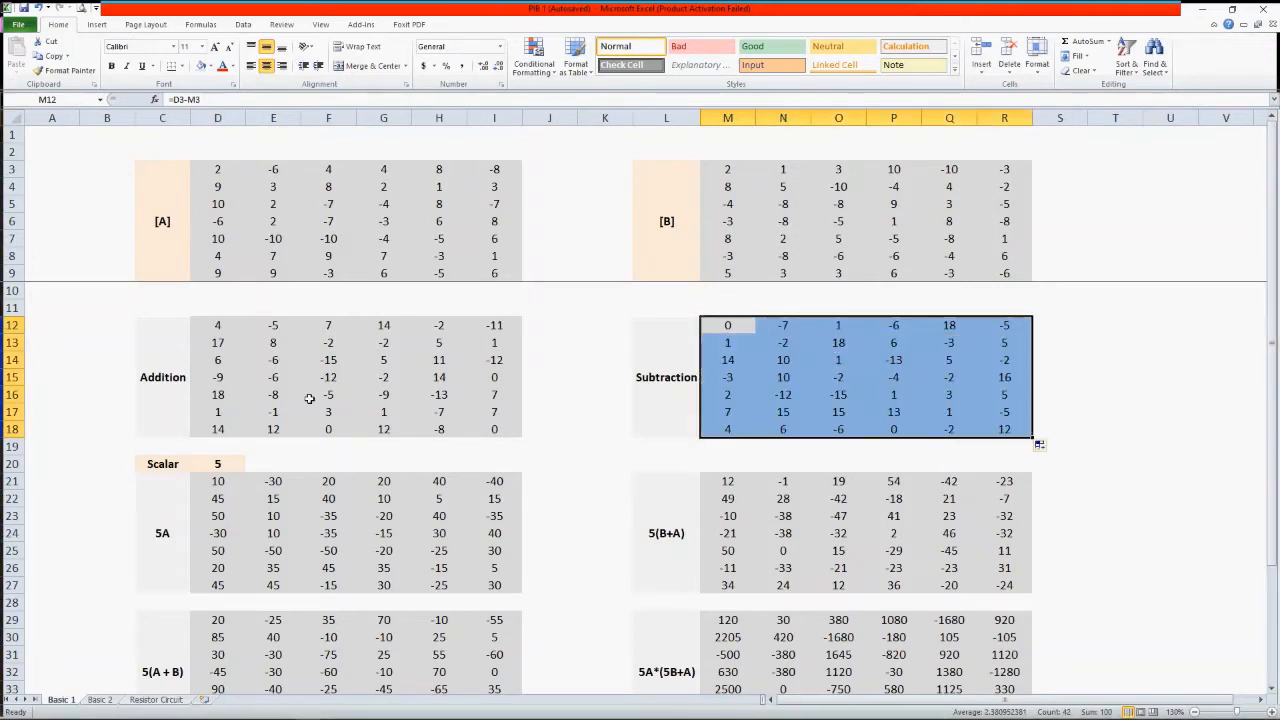
{"action": "left_click", "coordinate": [1095, 424]}
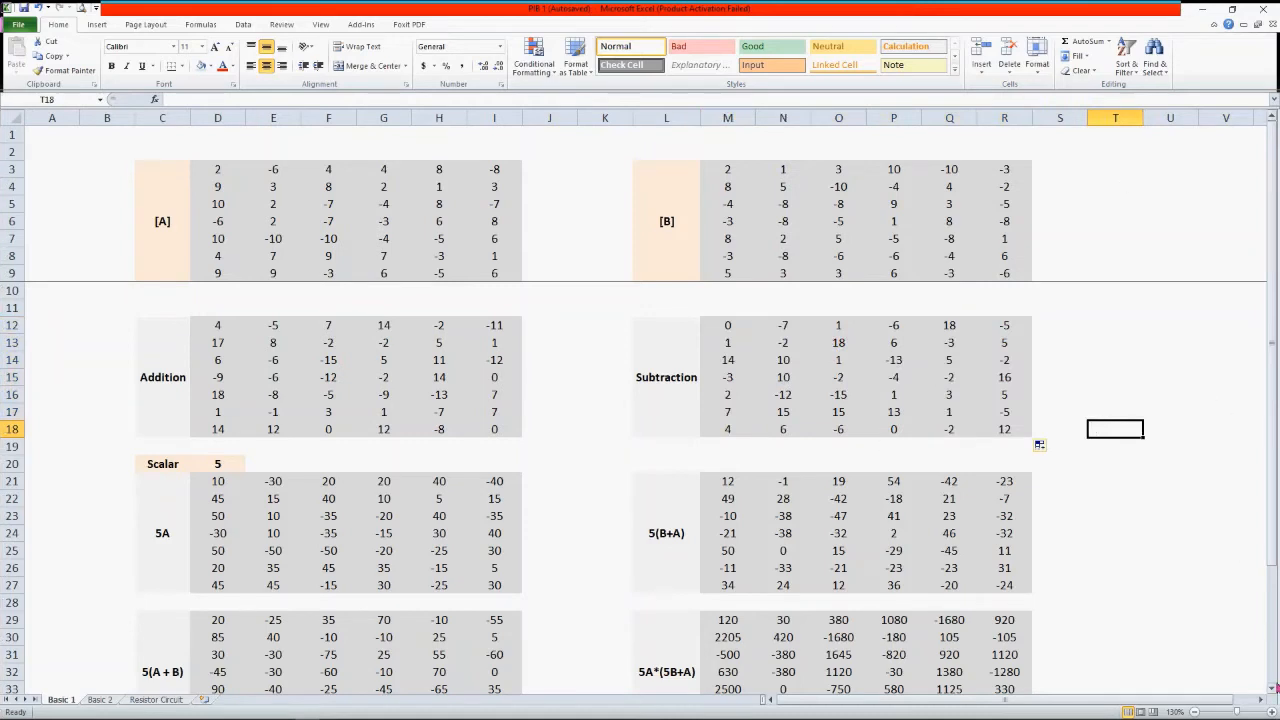
- Clear the existing results from the 5A block (D21:I27)
{"action": "left_click", "coordinate": [1272, 650]}
{"action": "scroll", "coordinate": [1149, 577], "scroll_direction": "up", "scroll_amount": 5}
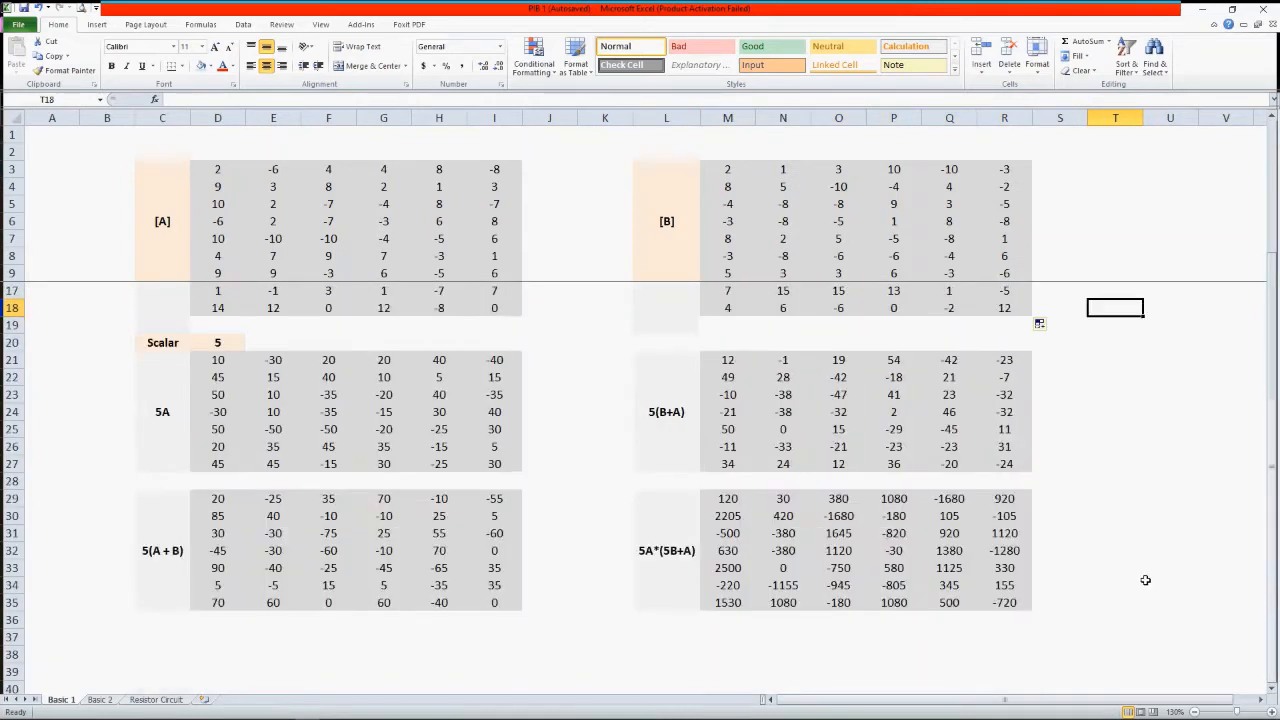
{"action": "left_click", "coordinate": [1273, 690]}
{"action": "left_click", "coordinate": [1273, 690]}
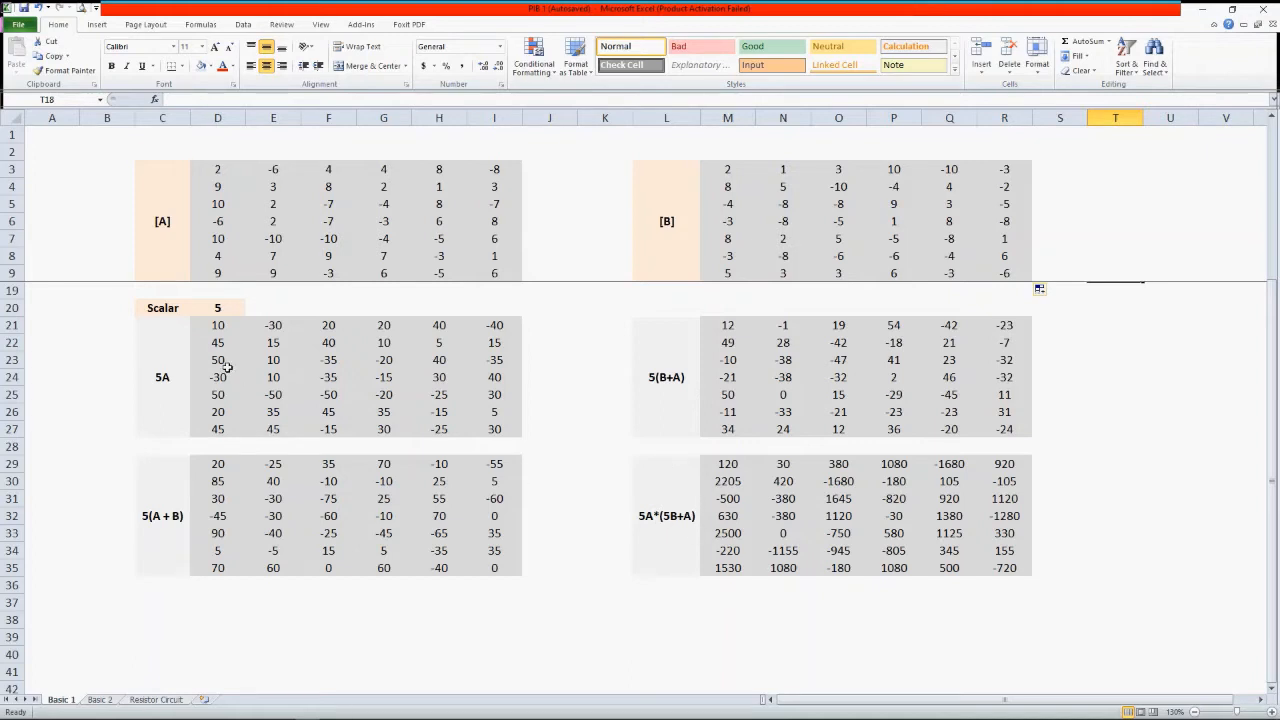
{"action": "left_click", "coordinate": [216, 330]}
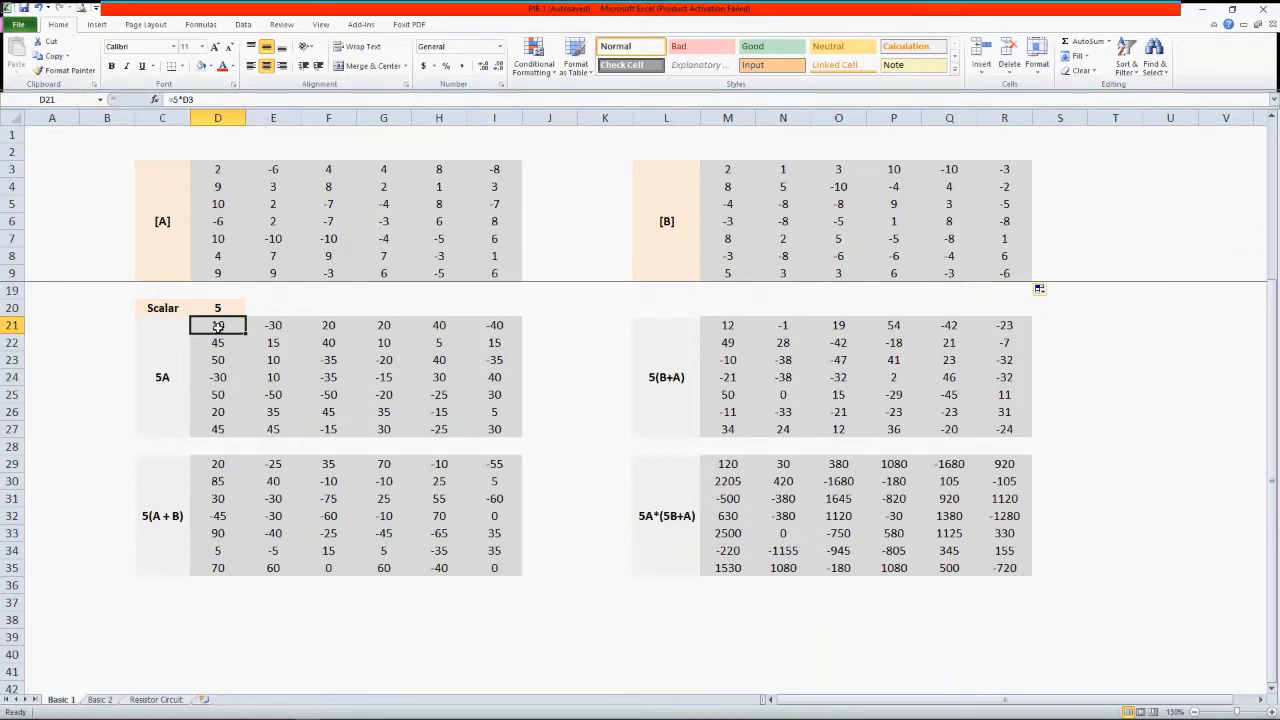
{"action": "left_click_drag", "start_coordinate": [220, 328], "coordinate": [472, 433]}
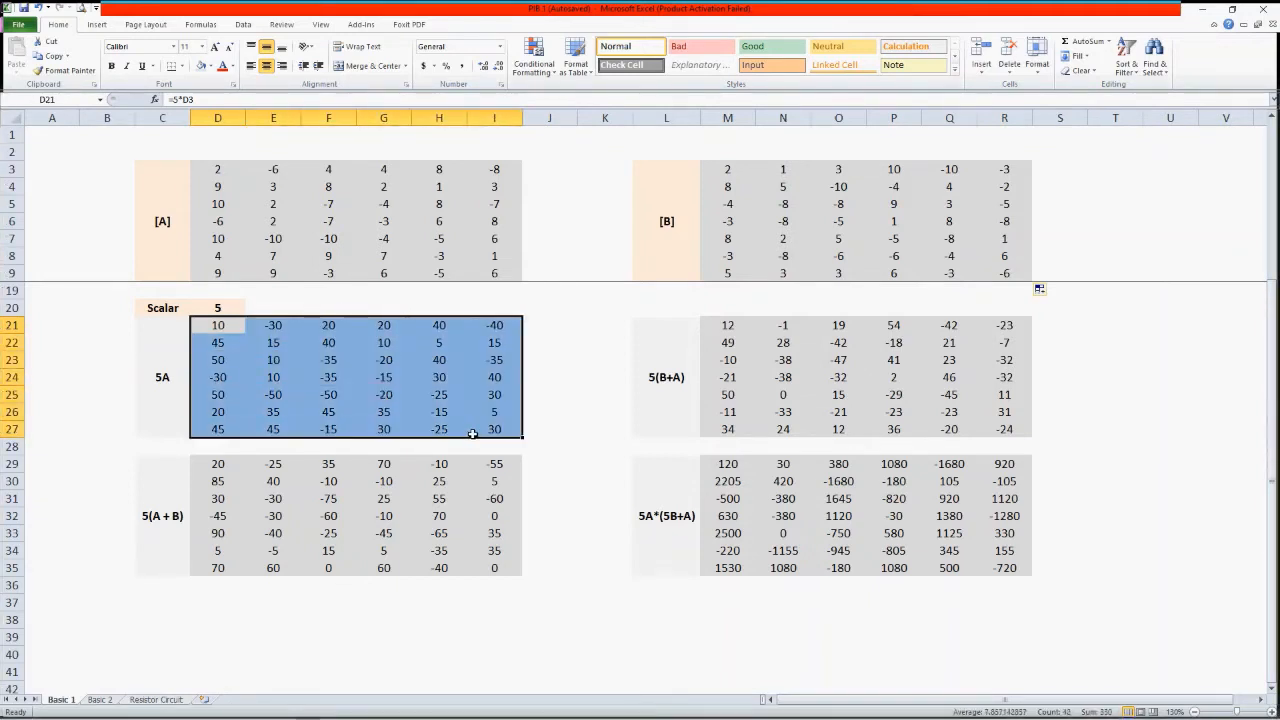
{"action": "key", "text": "Delete"}
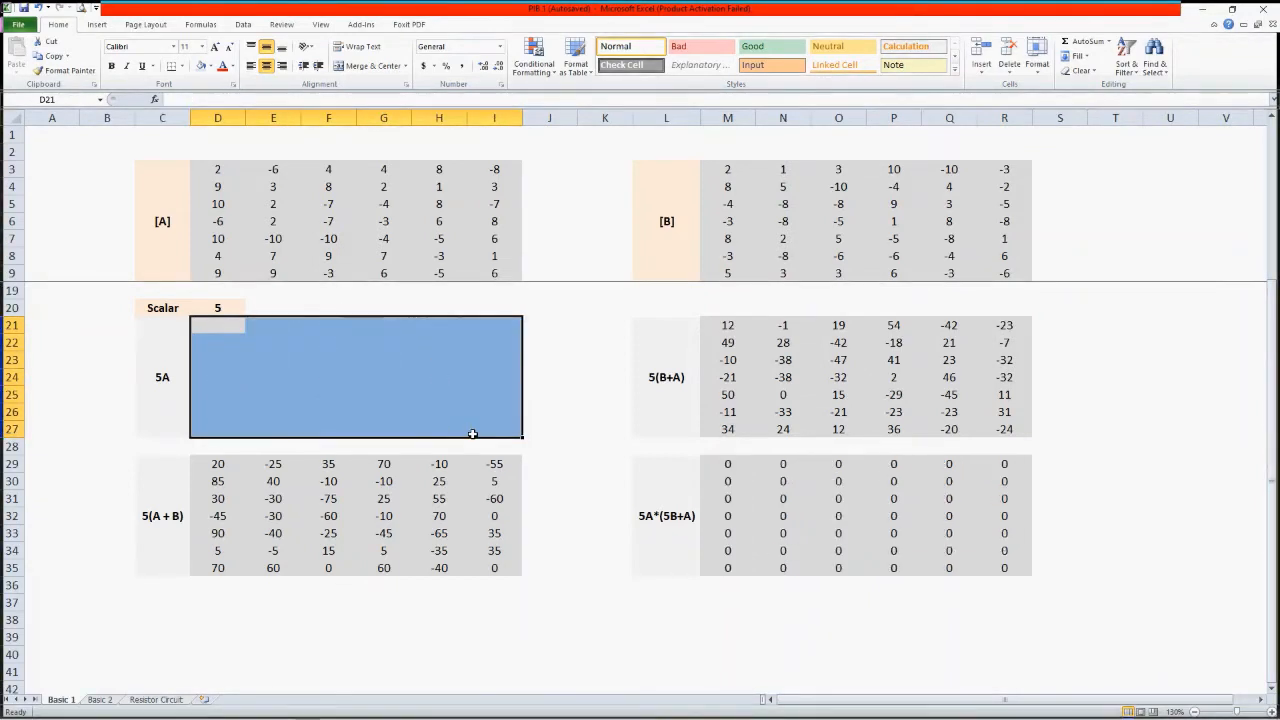
- Enter =D20*D3 in D21 to multiply the first element of matrix A by the scalar
{"action": "left_click", "coordinate": [224, 320]}
{"action": "type", "text": "="}
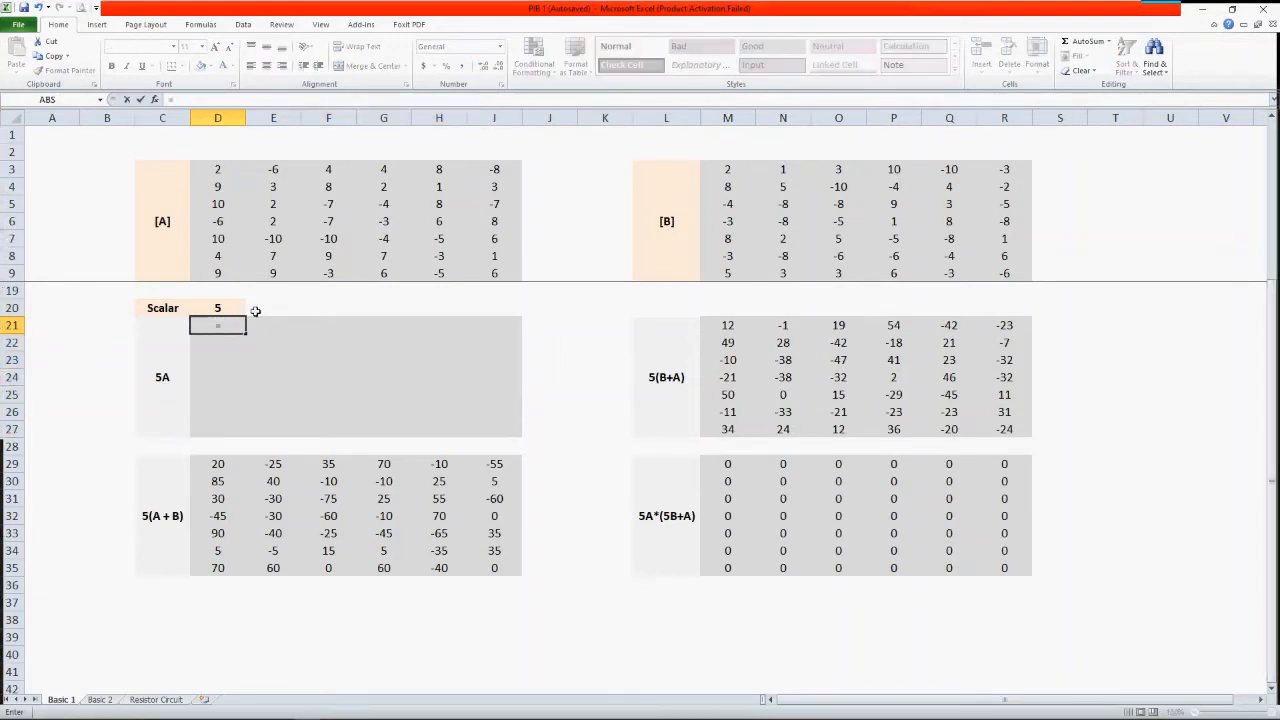
{"action": "left_click", "coordinate": [204, 305]}
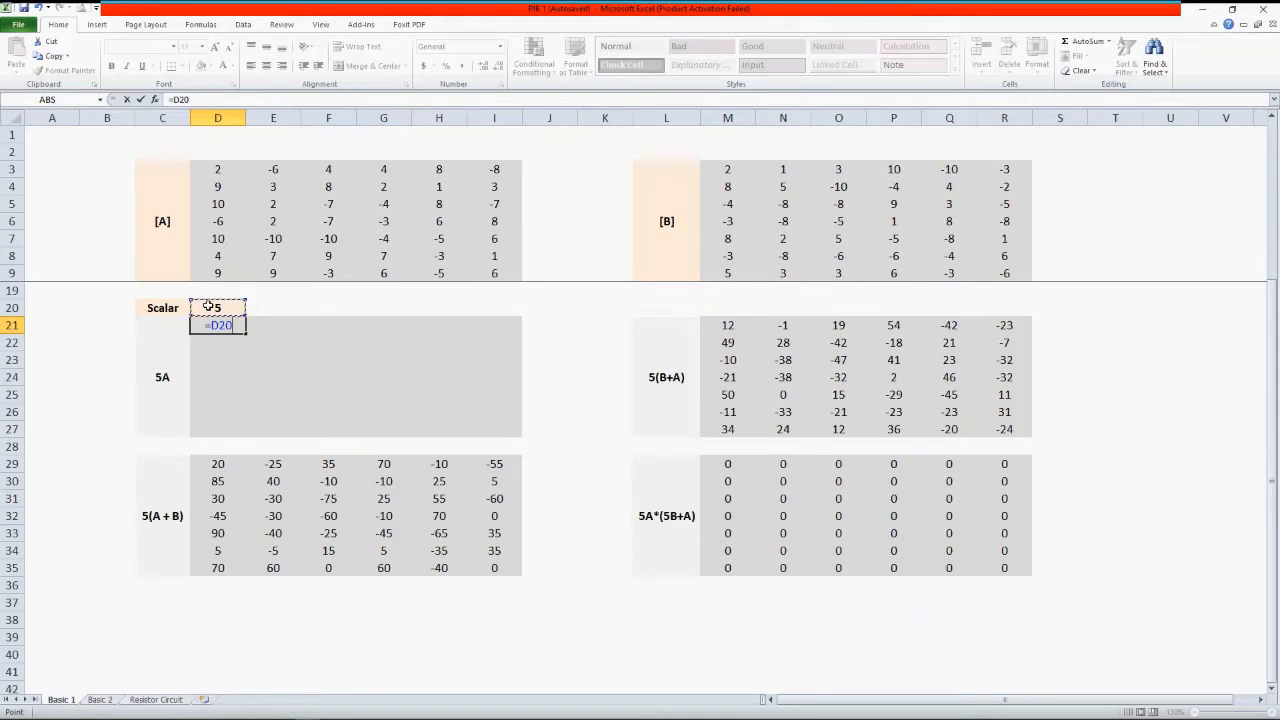
{"action": "type", "text": "*"}
{"action": "left_click", "coordinate": [218, 172]}
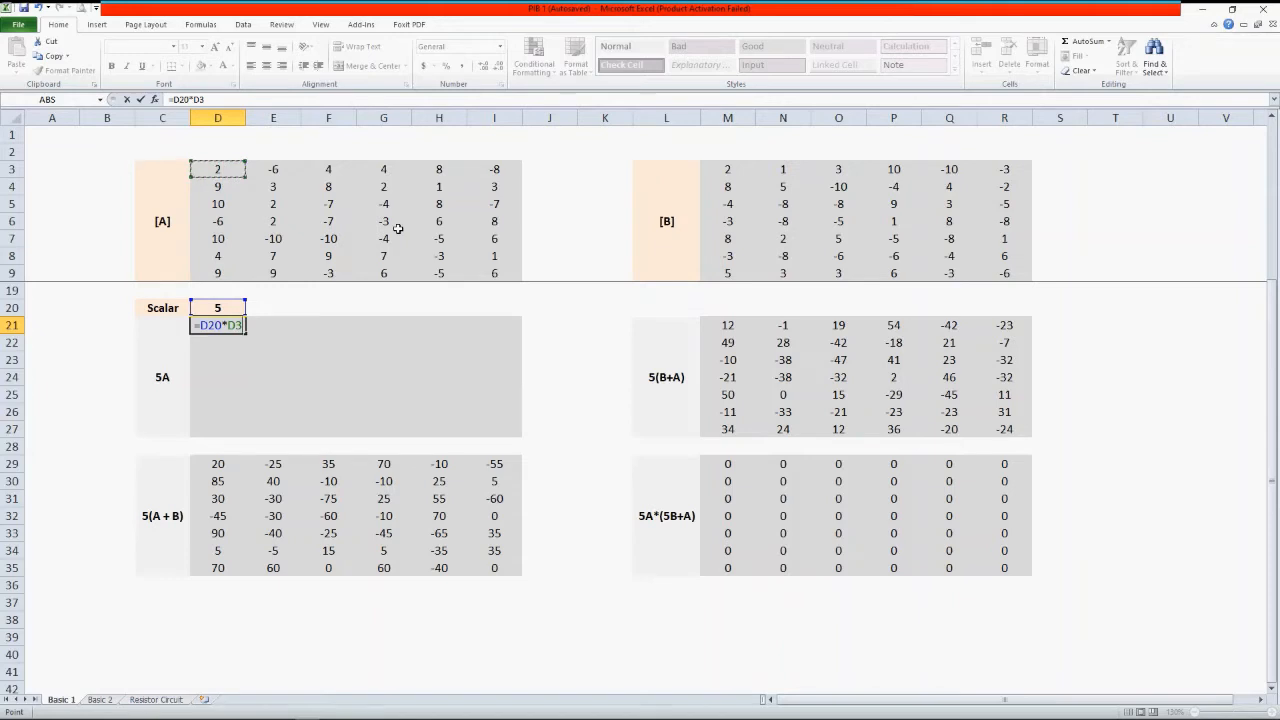
{"action": "key", "text": "Return"}
- Make the scalar reference in D21 absolute as $D$20, fill the formula through D21:I27, and check the copied formula in E21
{"action": "left_click", "coordinate": [211, 325]}
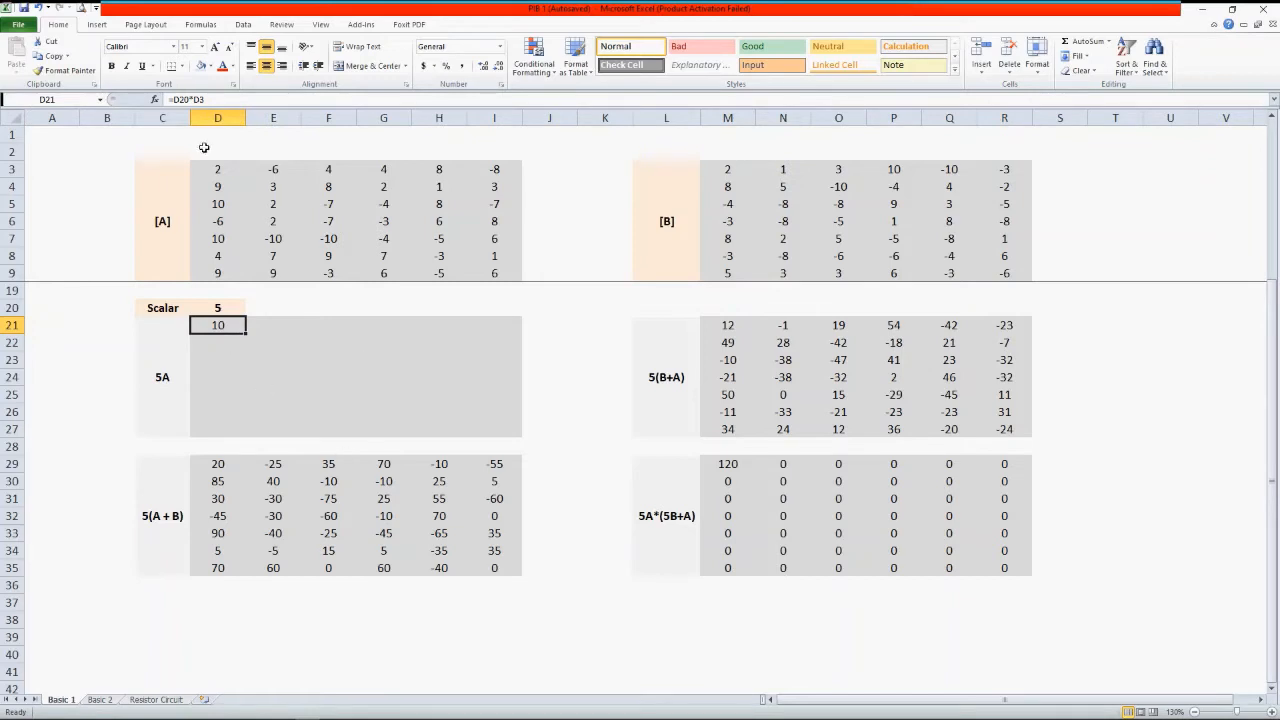
{"action": "left_click", "coordinate": [188, 100]}
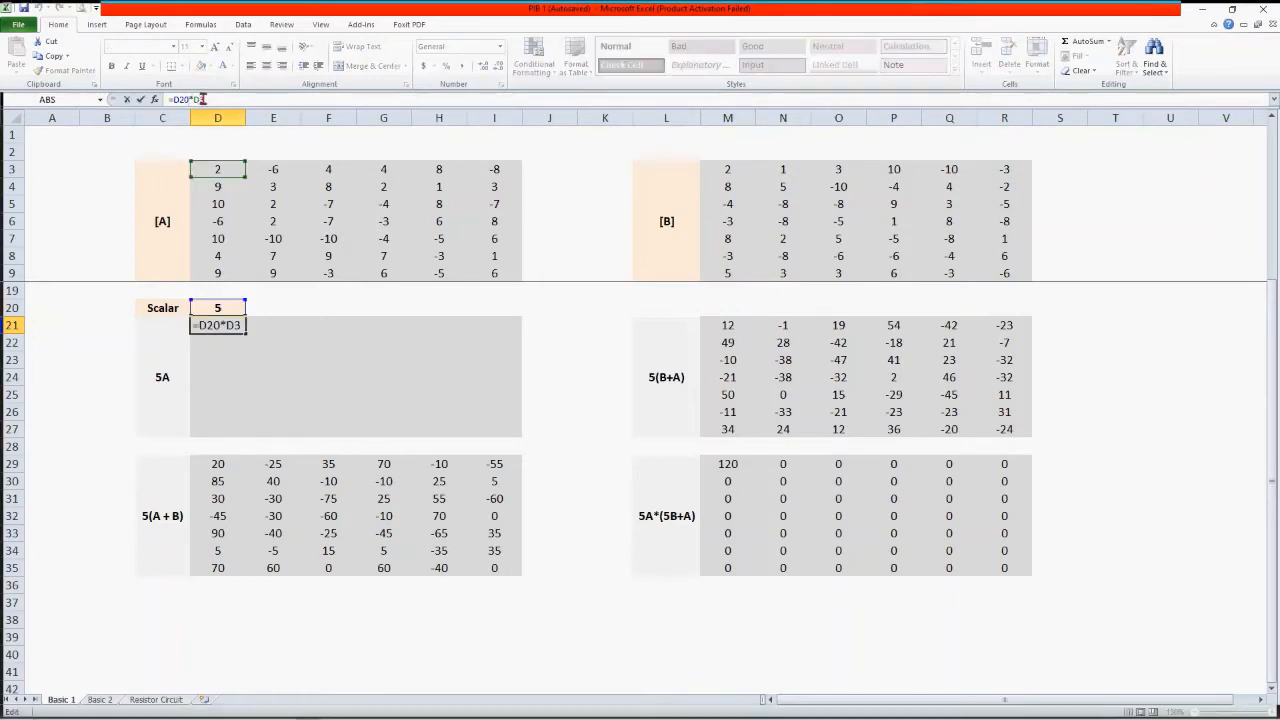
{"action": "key", "text": "F4"}
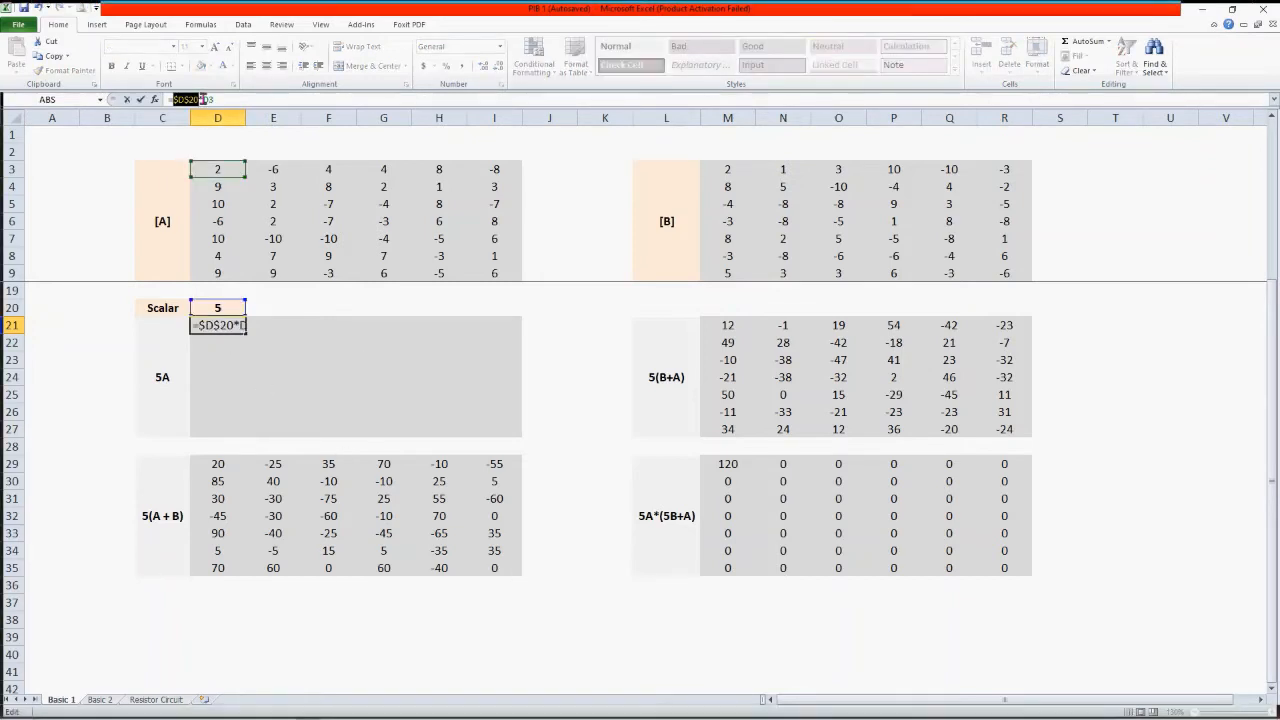
{"action": "key", "text": "Return"}
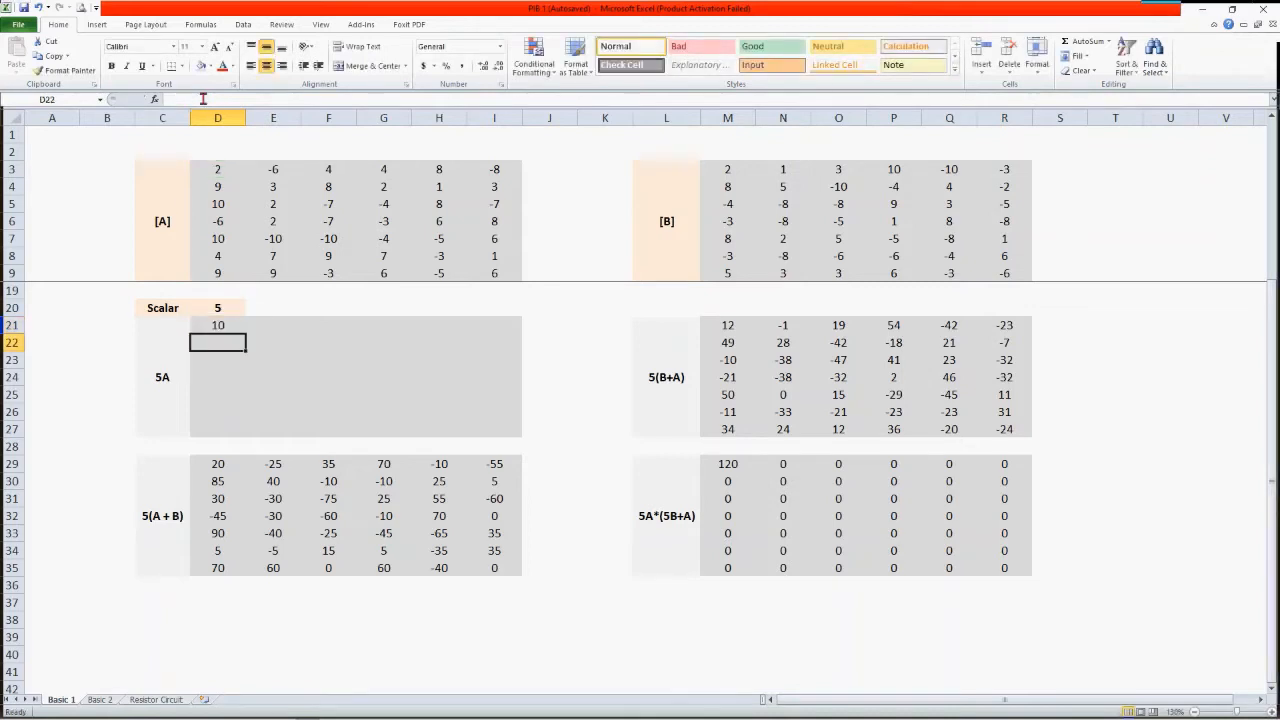
{"action": "left_click", "coordinate": [229, 327]}
{"action": "left_click_drag", "start_coordinate": [245, 333], "coordinate": [527, 438]}
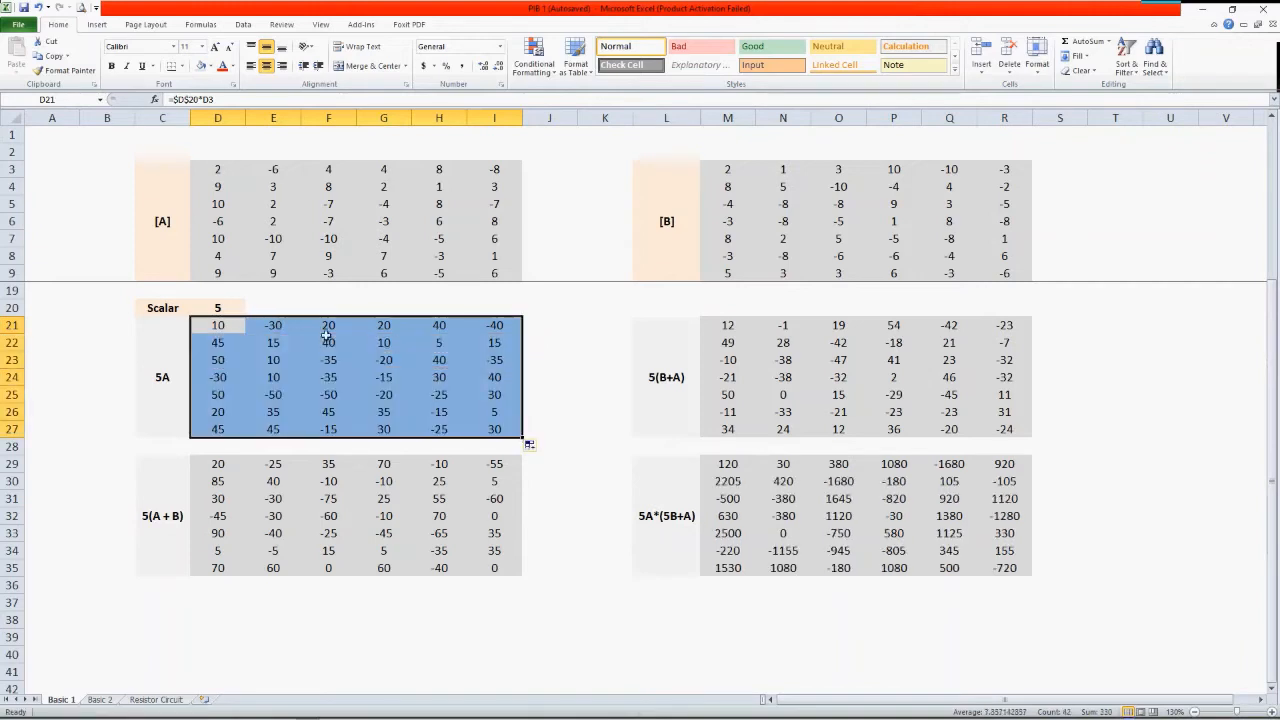
{"action": "double_click", "coordinate": [266, 325]}
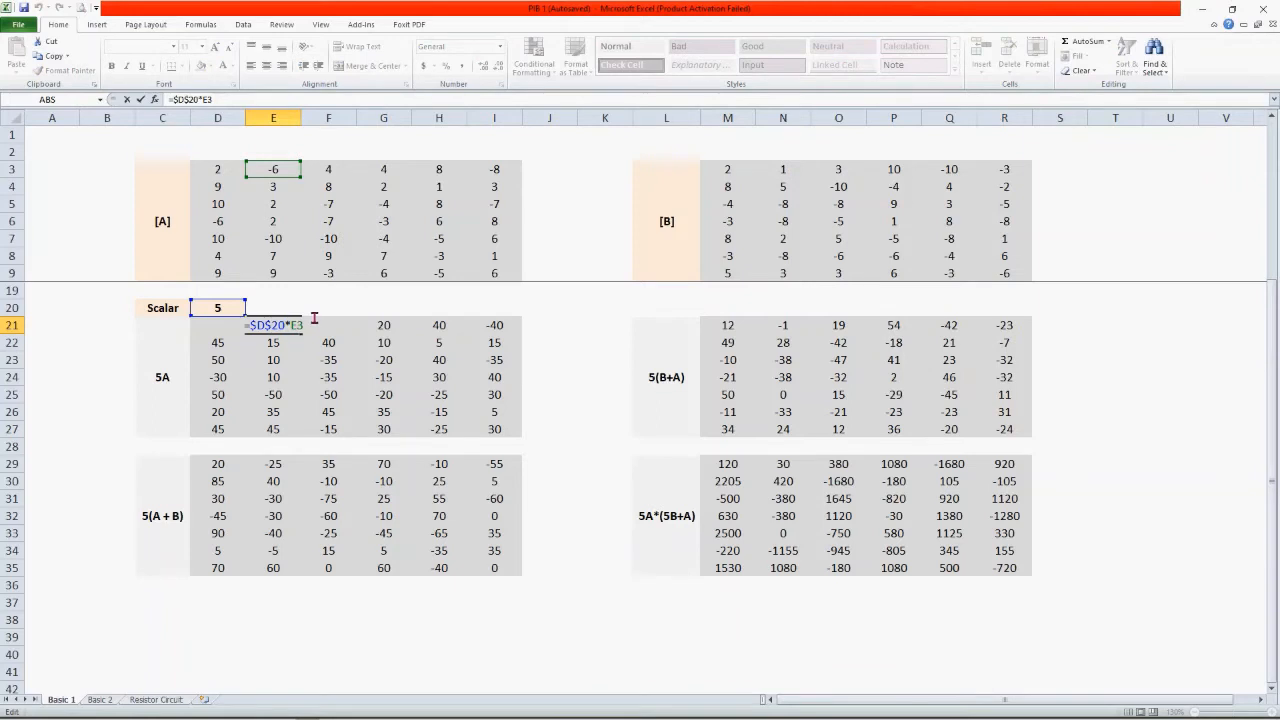
{"action": "key", "text": "Return"}
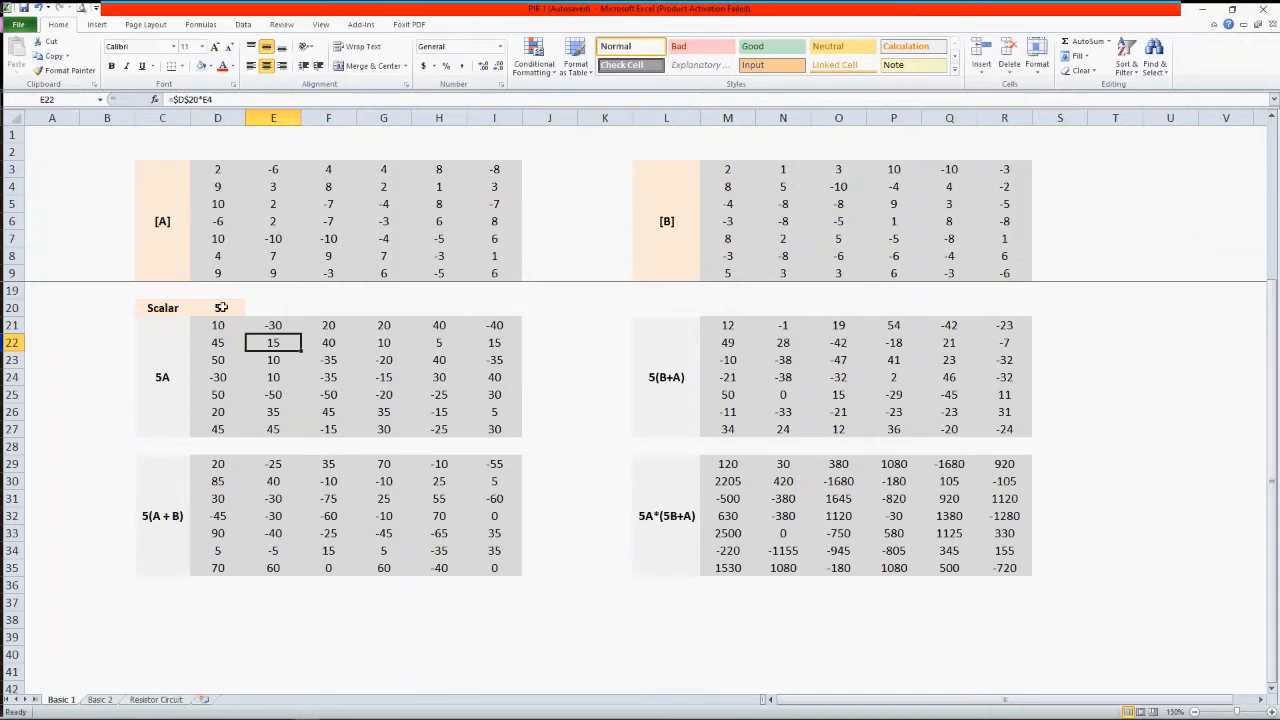
- Clear the existing results from the 5(B+A) block (M21:R27) and select the empty cell T21 beside it
{"action": "left_click", "coordinate": [735, 325]}
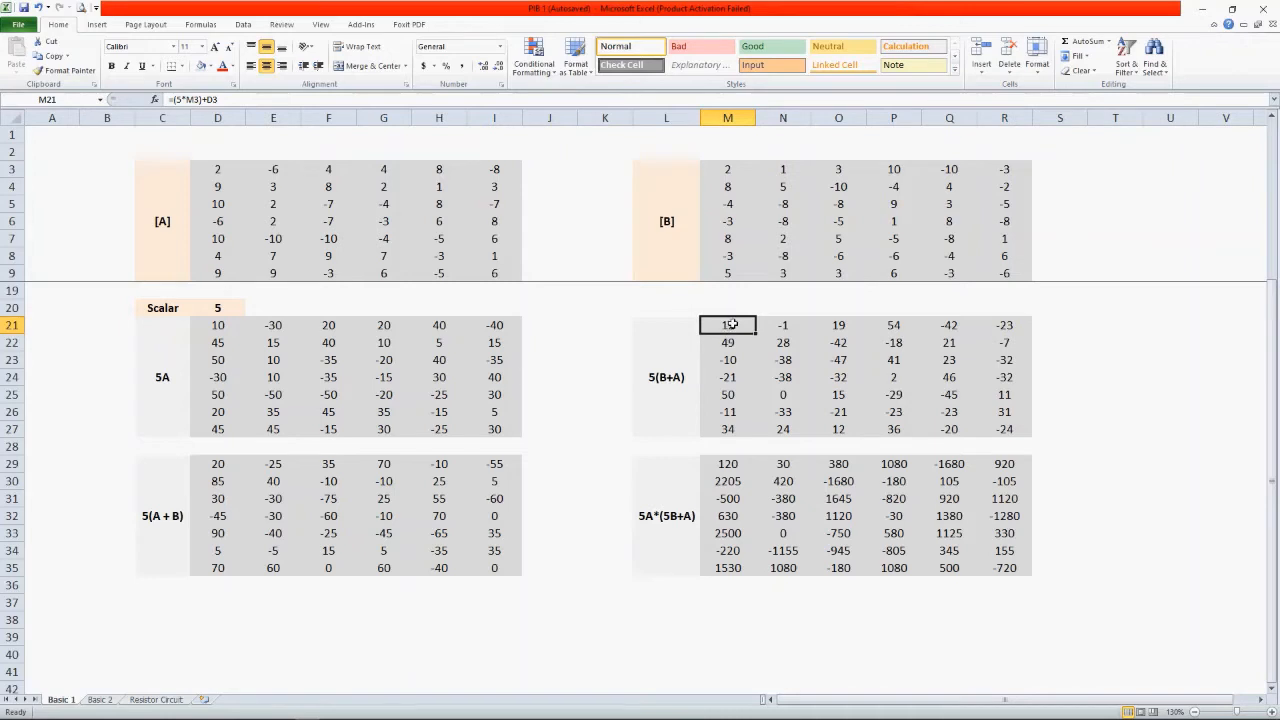
{"action": "left_click_drag", "start_coordinate": [732, 325], "coordinate": [1016, 429]}
{"action": "key", "text": "Delete"}
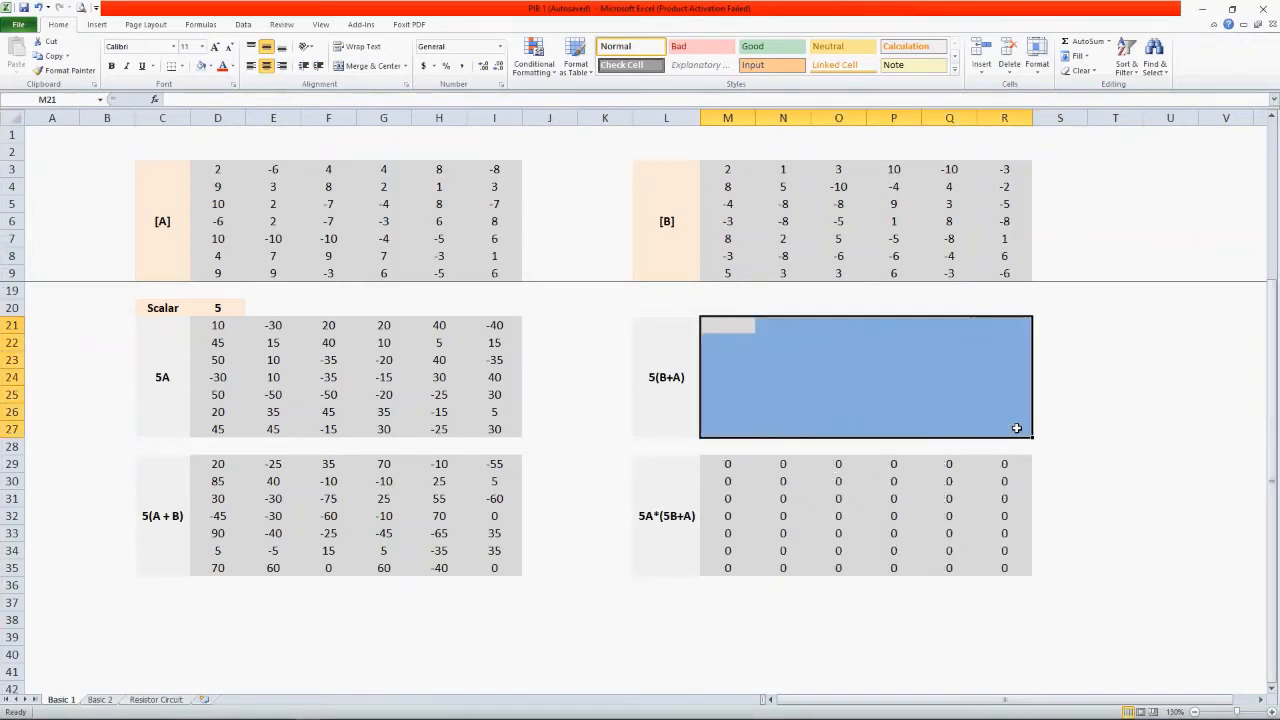
{"action": "left_click", "coordinate": [736, 328]}
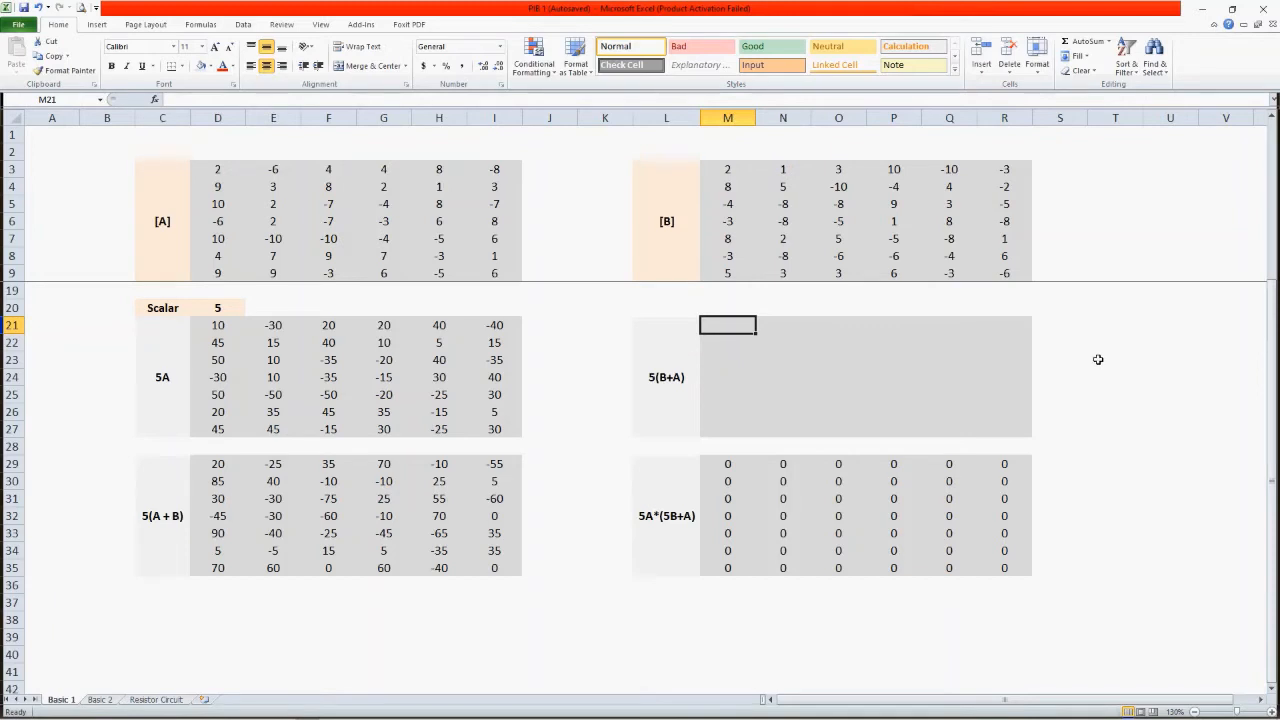
{"action": "left_click", "coordinate": [1078, 325]}
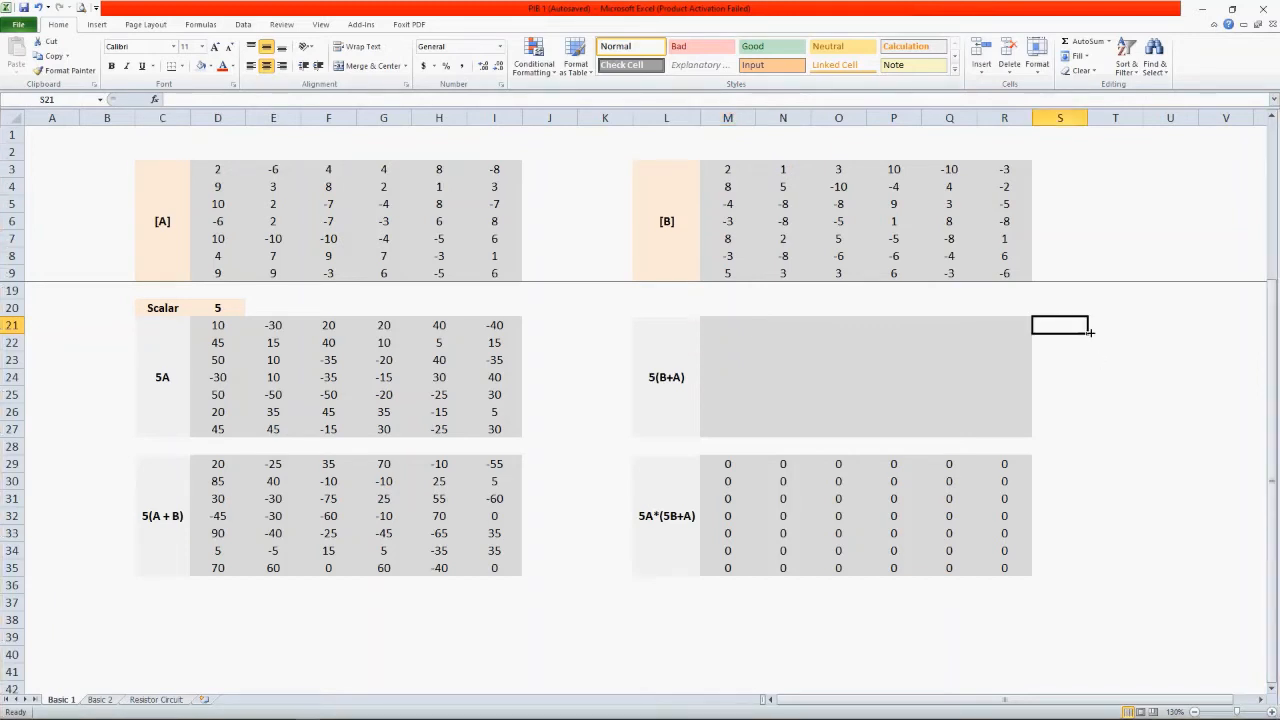
{"action": "left_click", "coordinate": [1095, 323]}
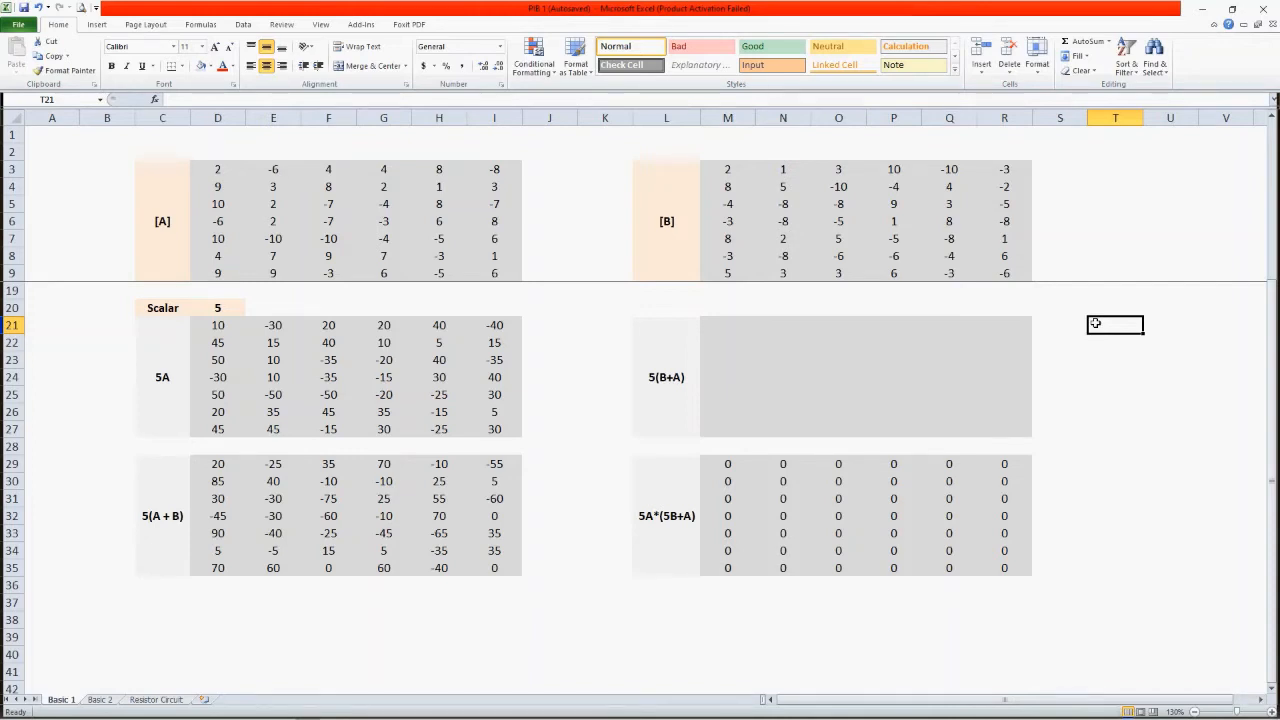
- Label cell T21 as B + A, beside the empty area for the helper sum matrix
{"action": "type", "text": "b"}
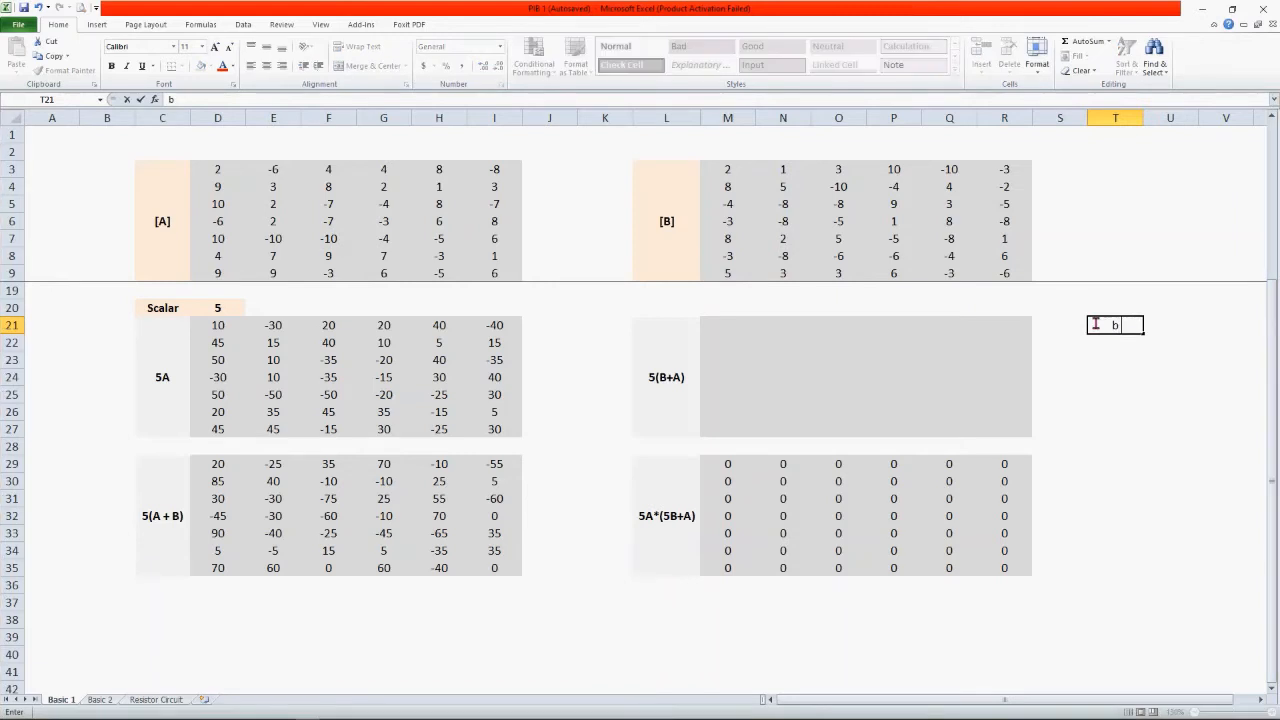
{"action": "type", "text": "b +"}
{"action": "key", "text": "BackSpace"}
{"action": "key", "text": "BackSpace"}
{"action": "key", "text": "BackSpace"}
{"action": "key", "text": "BackSpace"}
{"action": "type", "text": "+ A"}
{"action": "key", "text": "Tab"}
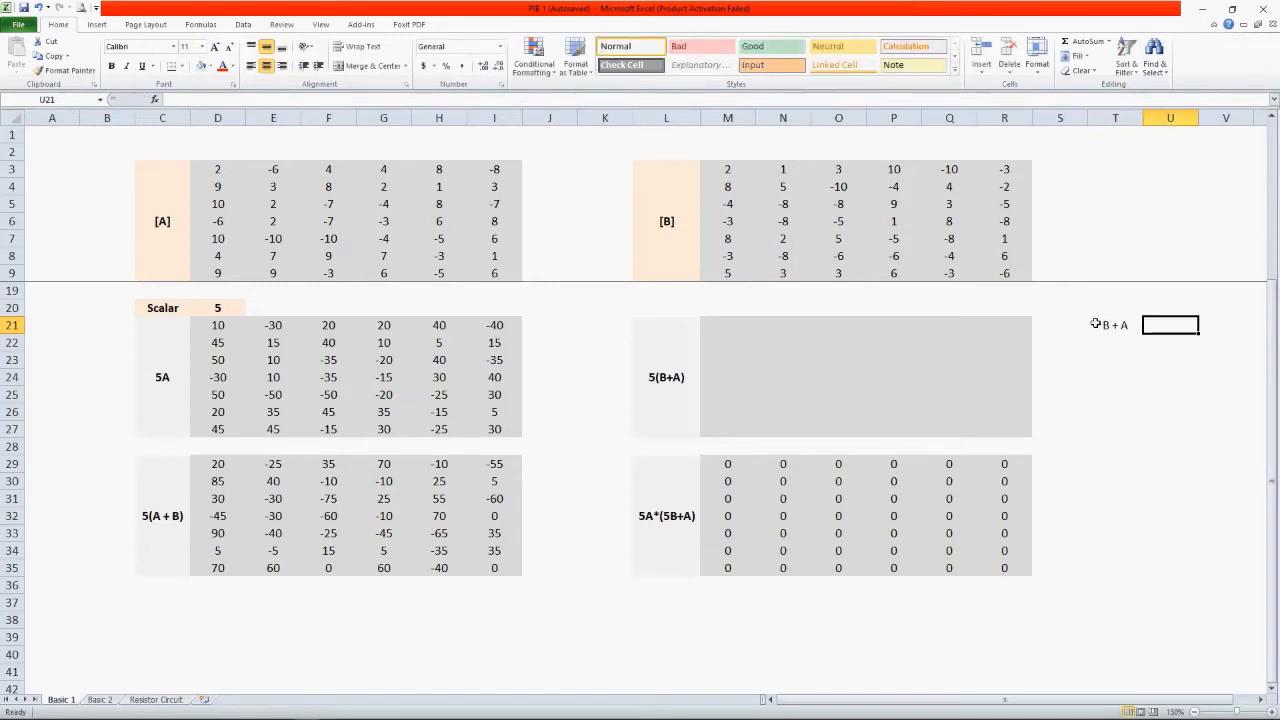
- Enter =M3+D3 in U21 and fill the formula through U21:Z27 to build the B + A matrix
{"action": "type", "text": "="}
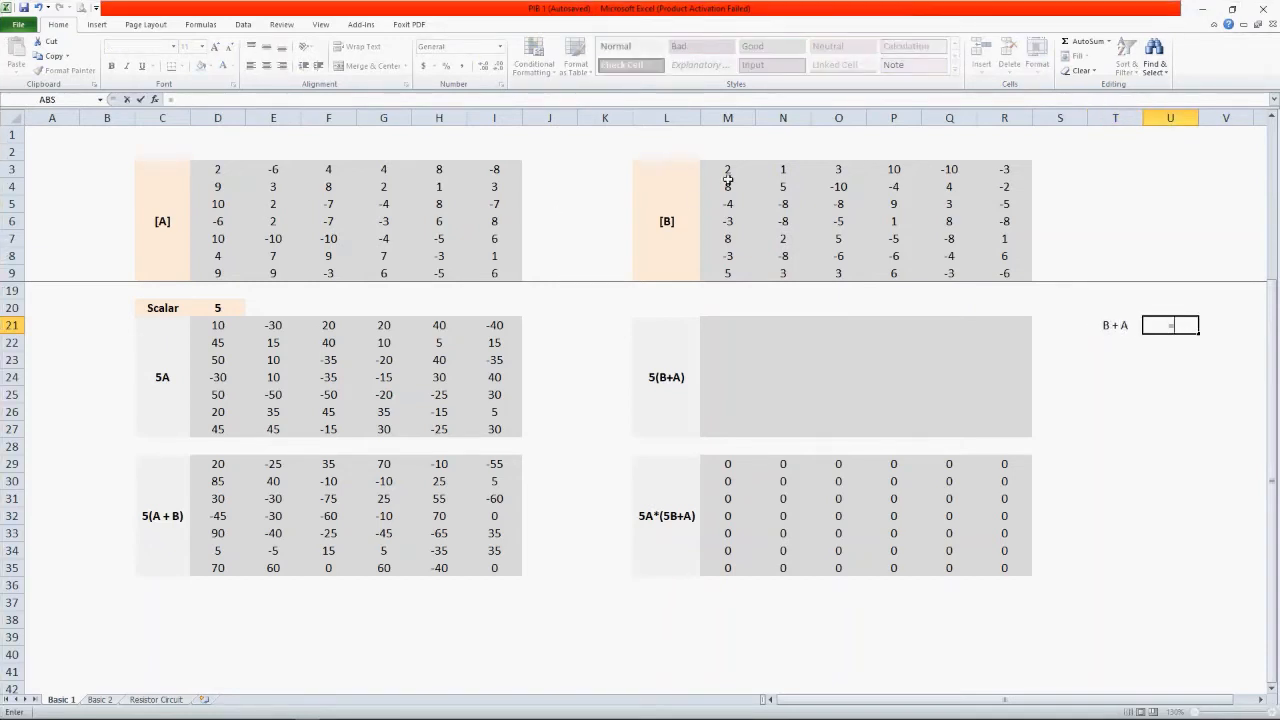
{"action": "left_click", "coordinate": [728, 171]}
{"action": "type", "text": "+"}
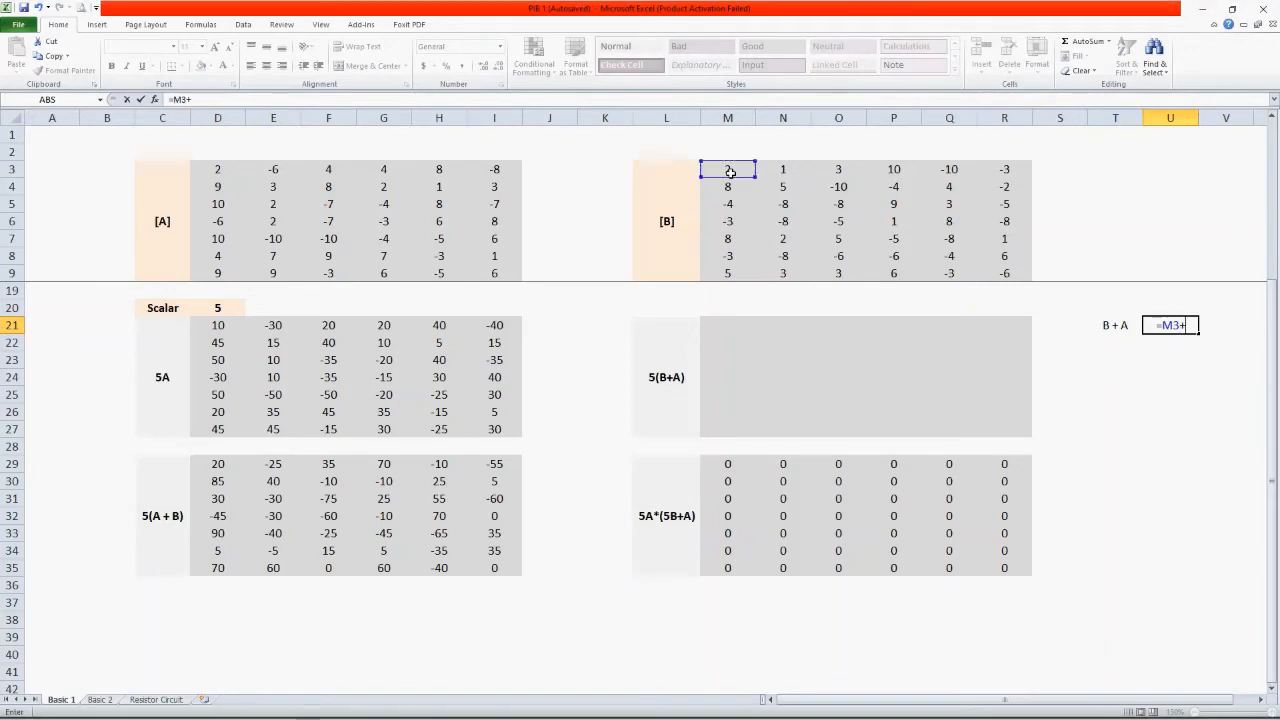
{"action": "left_click", "coordinate": [218, 170]}
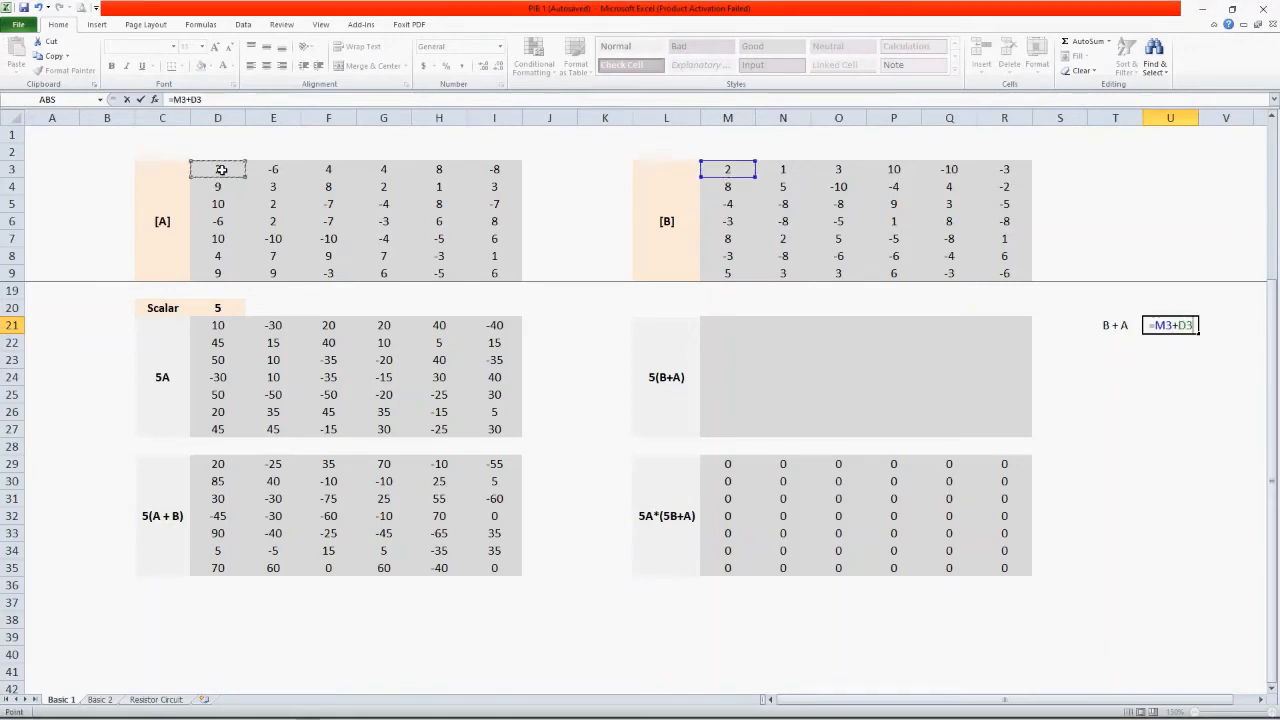
{"action": "key", "text": "Return"}
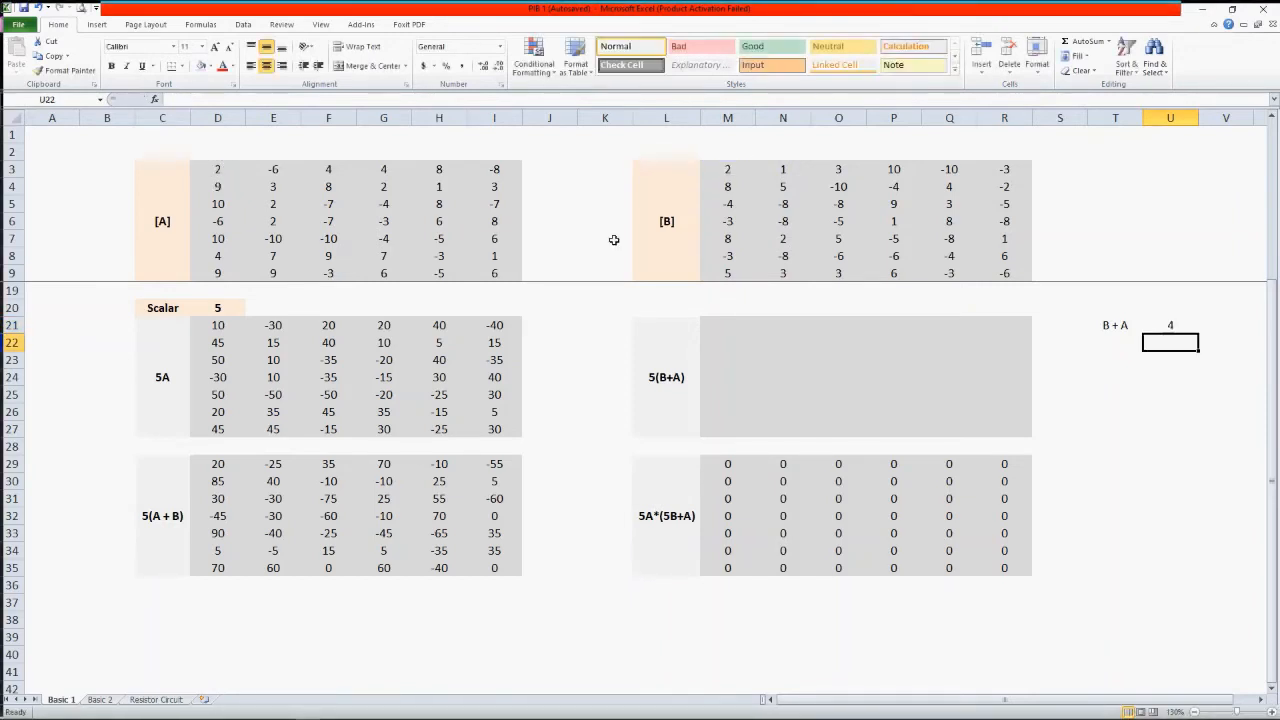
{"action": "left_click", "coordinate": [1166, 323]}
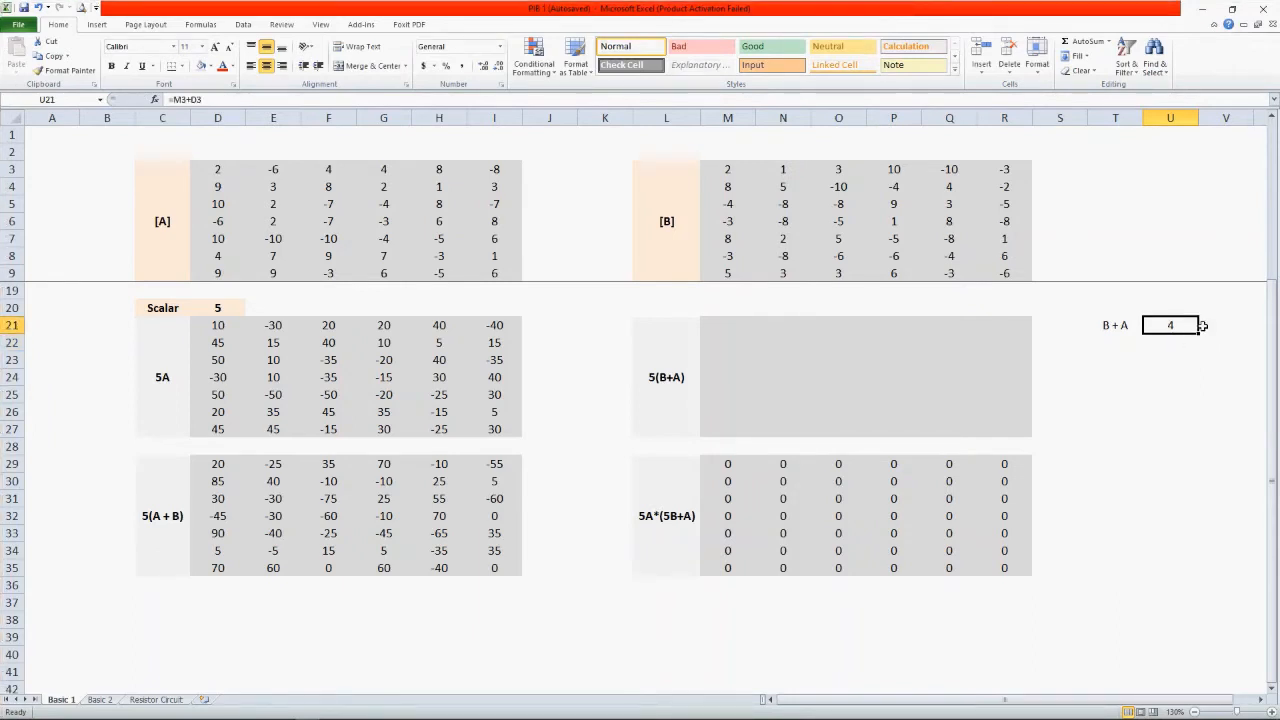
{"action": "left_click_drag", "start_coordinate": [1200, 335], "coordinate": [1242, 434]}
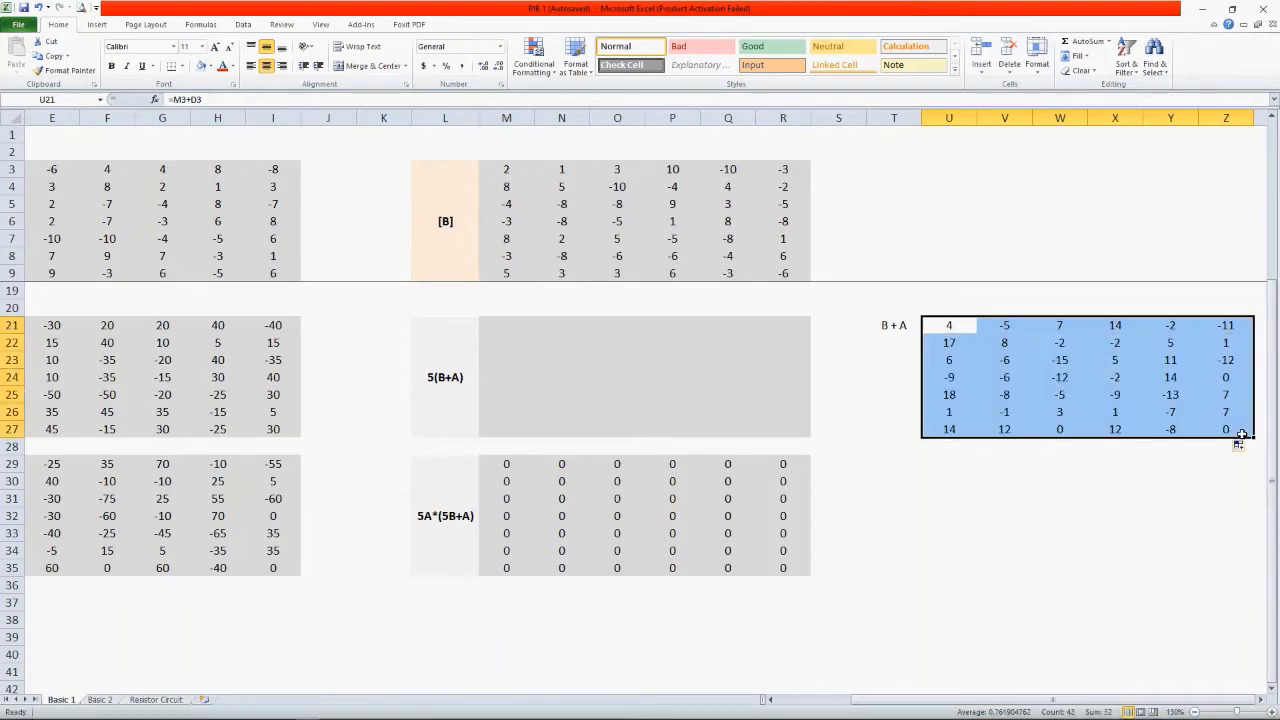
- Enter =5*U21 in M21 and fill the formula through M21:R27 to complete the 5(B+A) block
{"action": "left_click", "coordinate": [500, 329]}
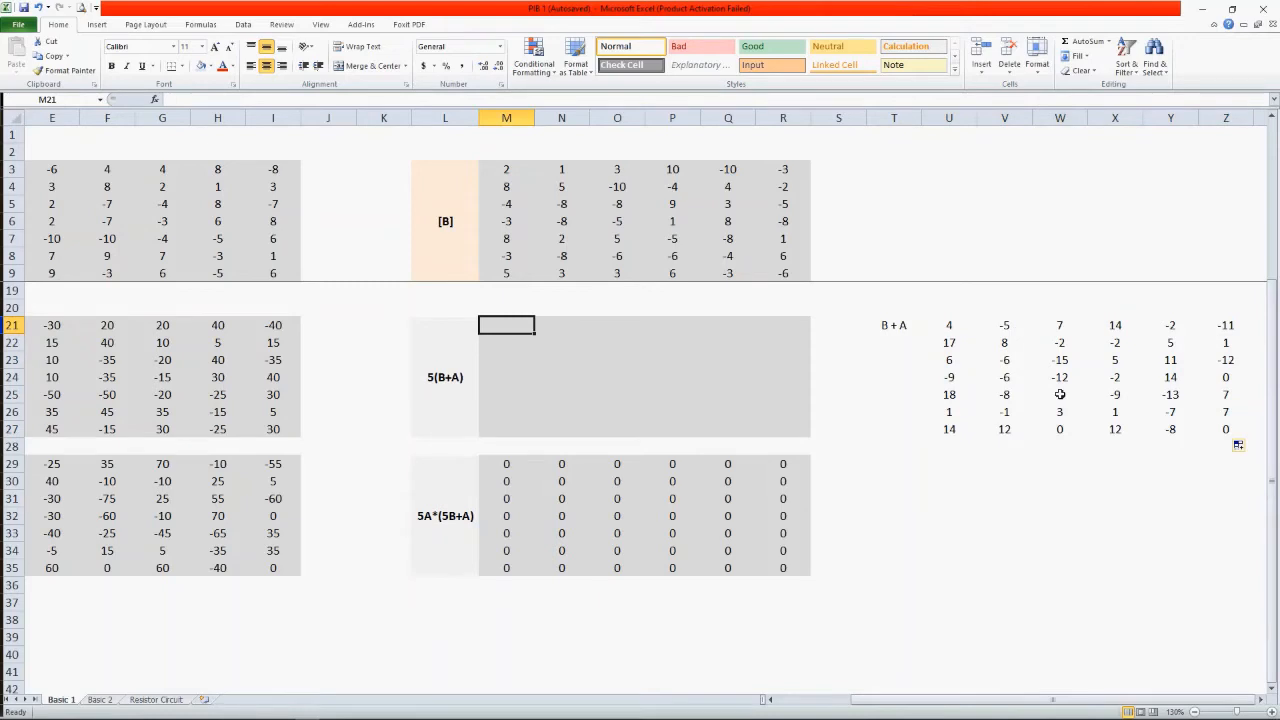
{"action": "type", "text": "=5"}
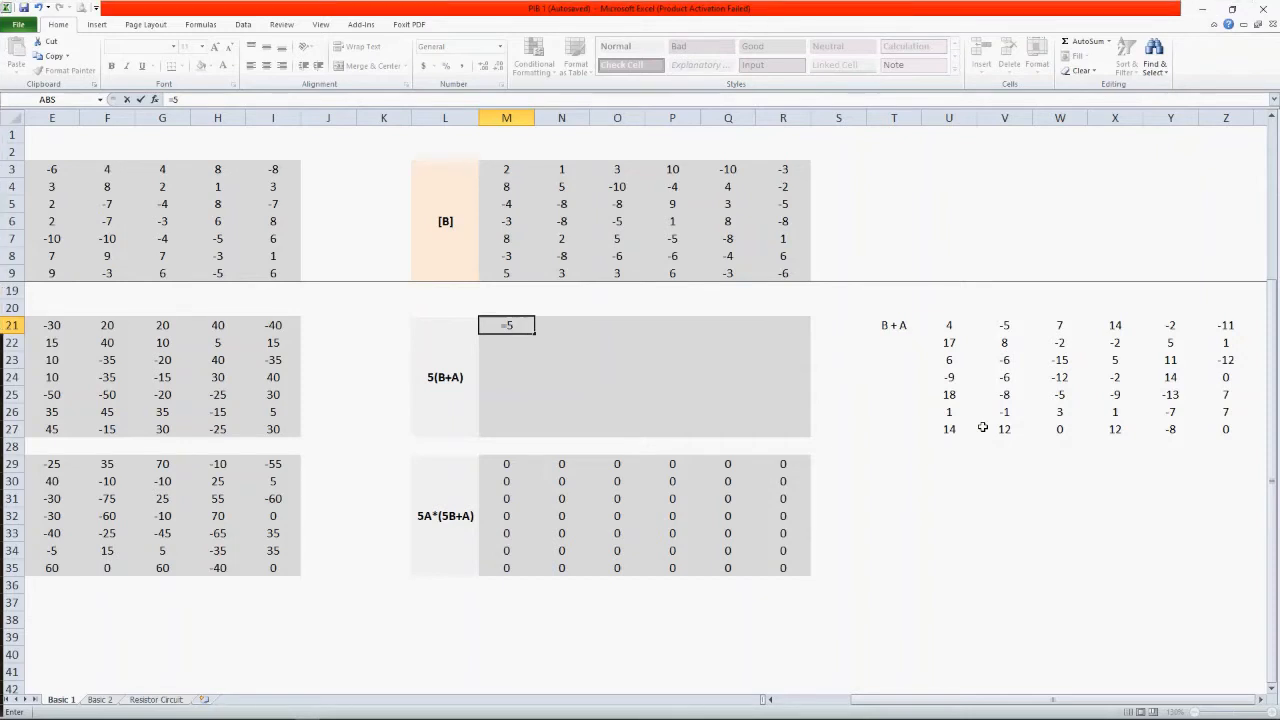
{"action": "type", "text": "*"}
{"action": "left_click", "coordinate": [951, 327]}
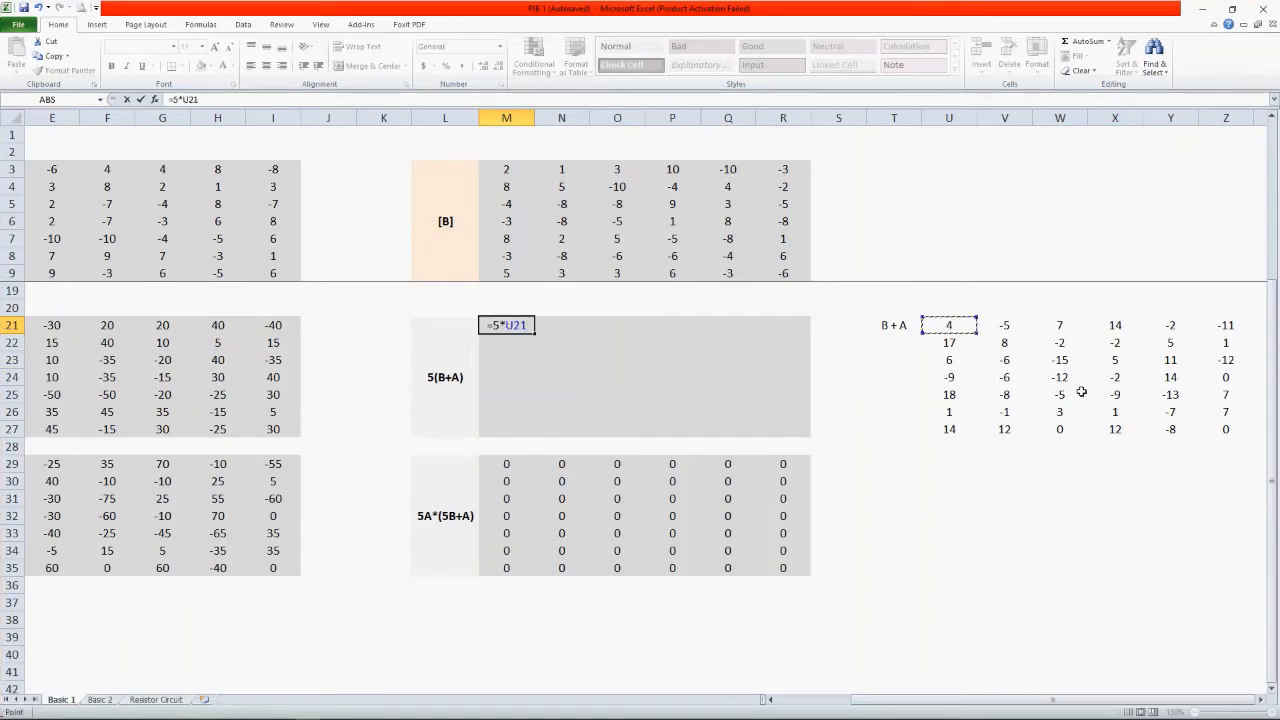
{"action": "key", "text": "Return"}
{"action": "left_click", "coordinate": [514, 326]}
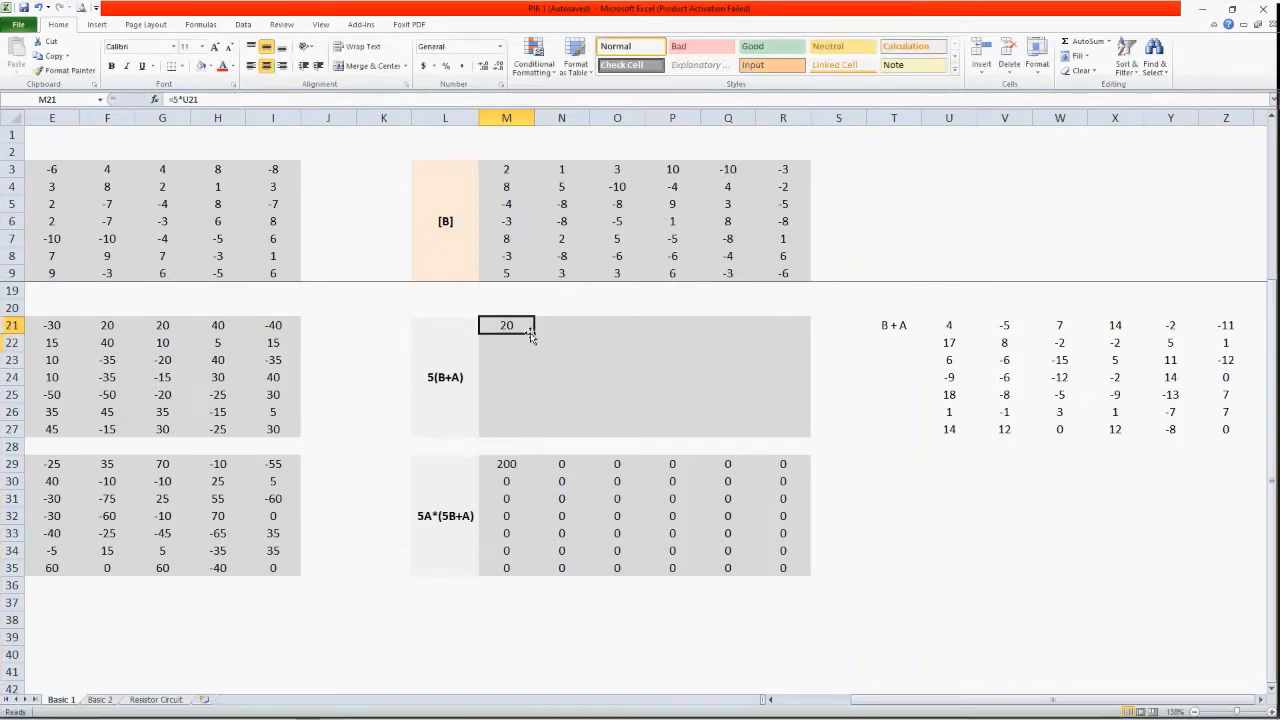
{"action": "left_click_drag", "start_coordinate": [535, 333], "coordinate": [800, 440]}
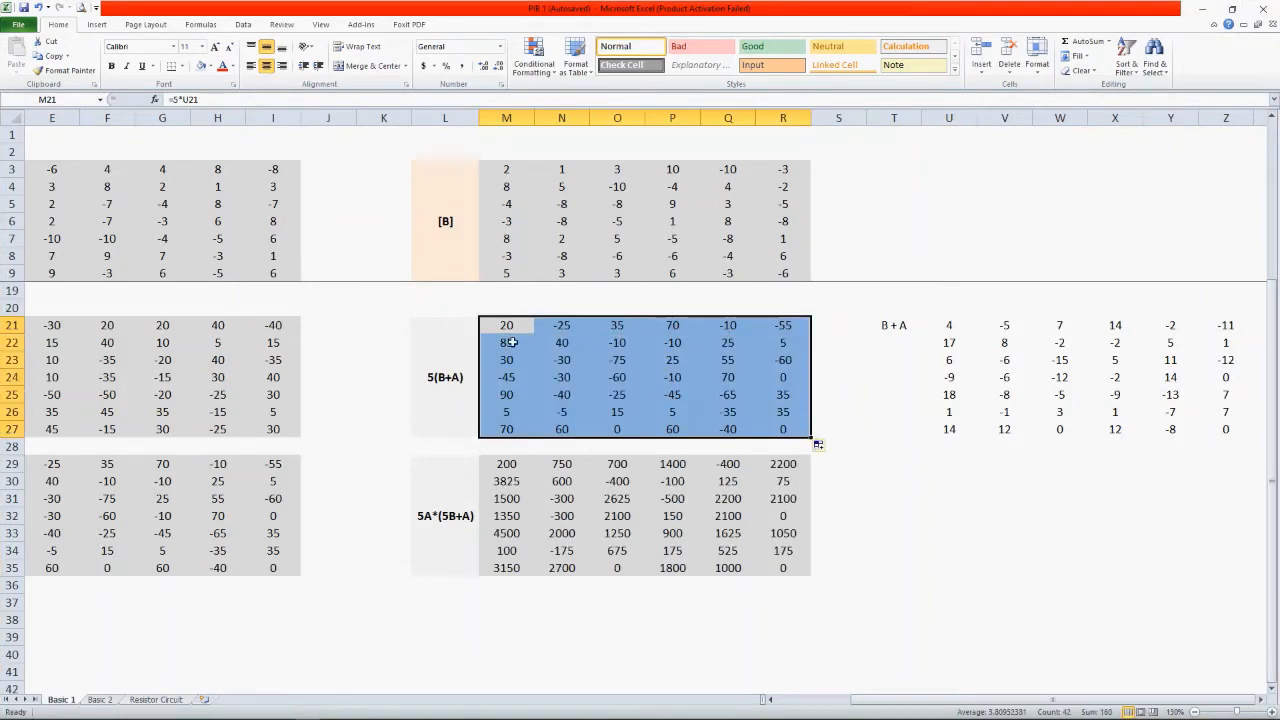
- Label cell T29 as A + B, below the B + A helper matrix
{"action": "mouse_move", "coordinate": [915, 708]}
{"action": "left_mouse_down"}
{"action": "mouse_move", "coordinate": [845, 705]}
{"action": "mouse_move", "coordinate": [925, 705]}
{"action": "left_mouse_up"}
{"action": "left_click", "coordinate": [893, 463]}
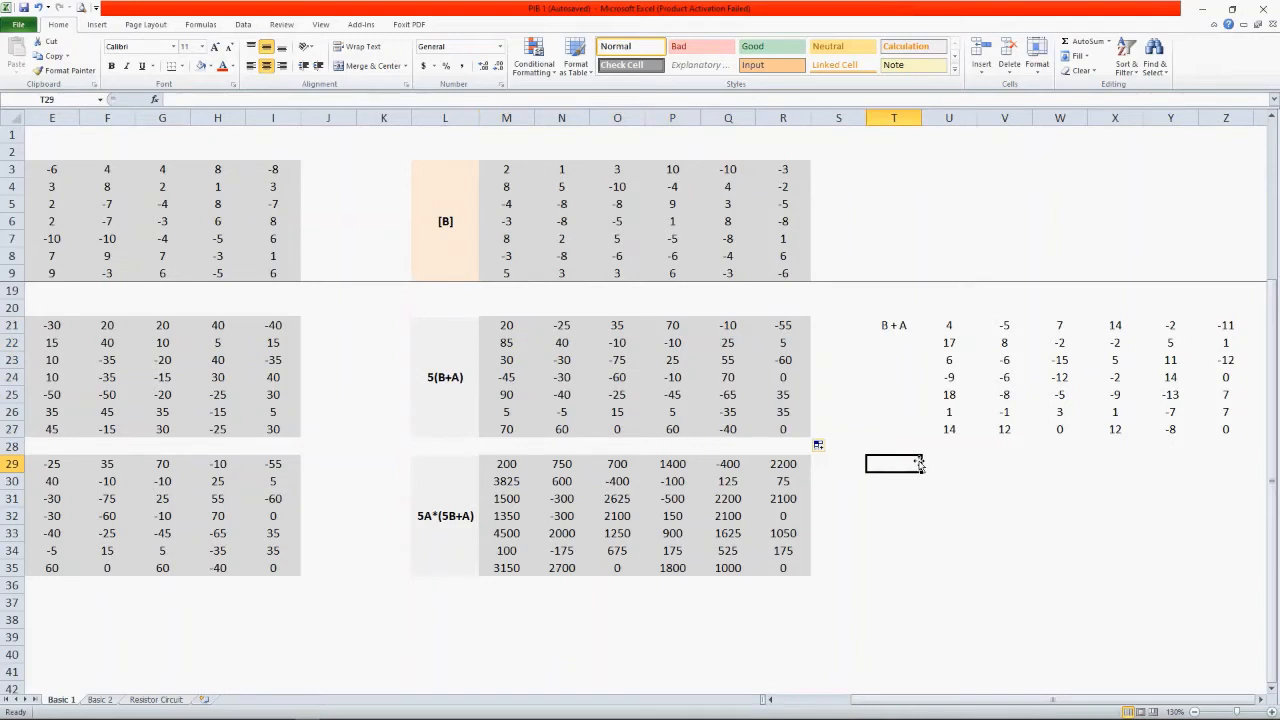
{"action": "type", "text": "A +"}
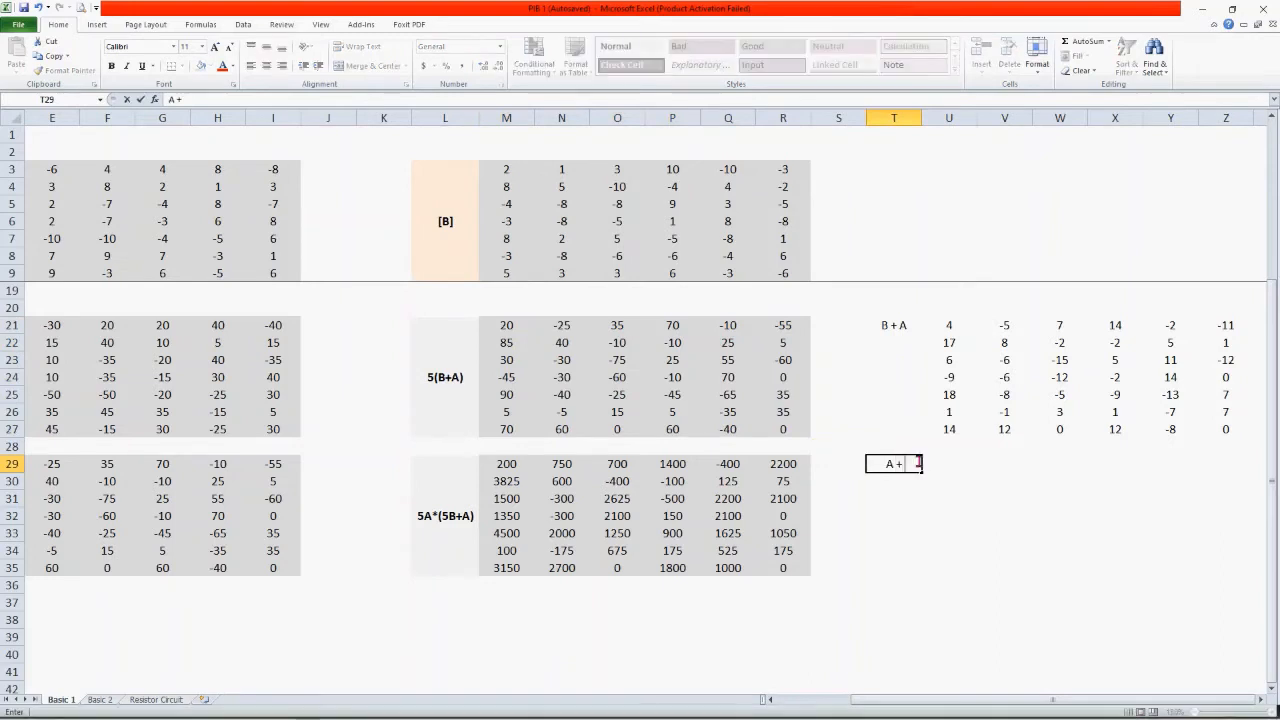
{"action": "type", "text": " B"}
{"action": "key", "text": "Tab"}
- Enter =D3+M3 in U29 and fill the formula through U29:Z35 to build the A + B matrix
{"action": "type", "text": "="}
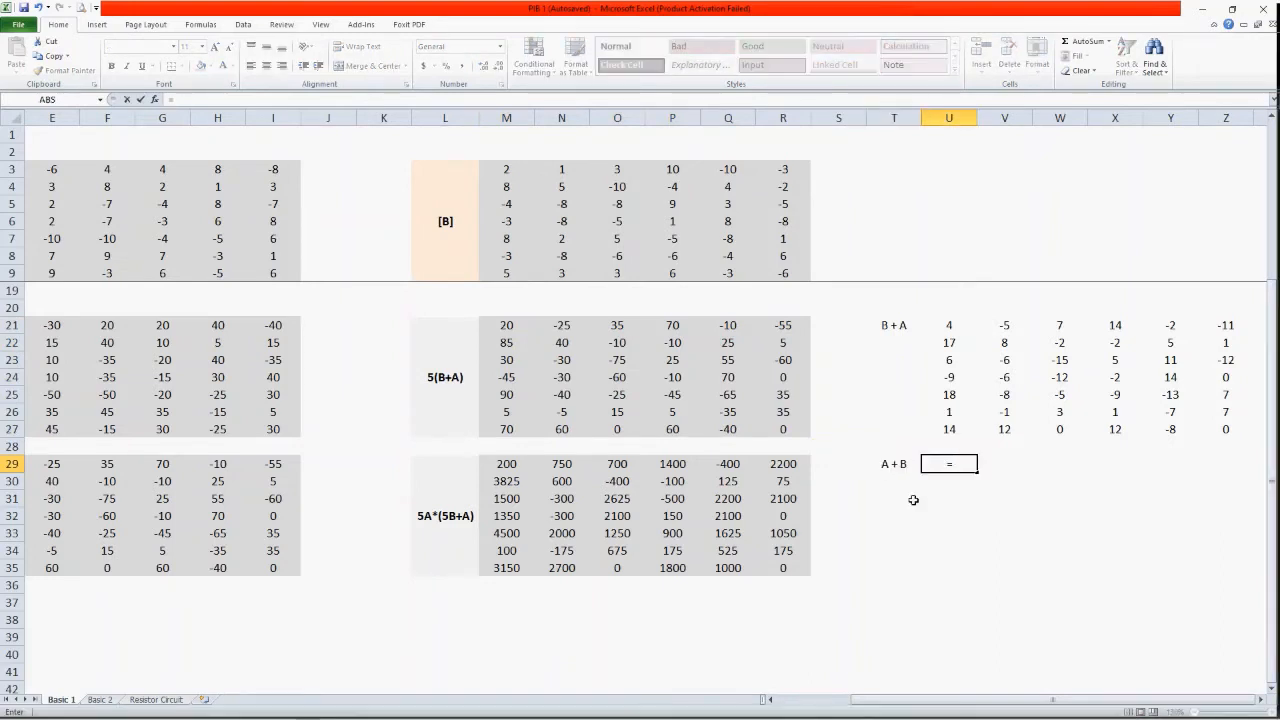
{"action": "left_click_drag", "start_coordinate": [960, 698], "coordinate": [930, 705]}
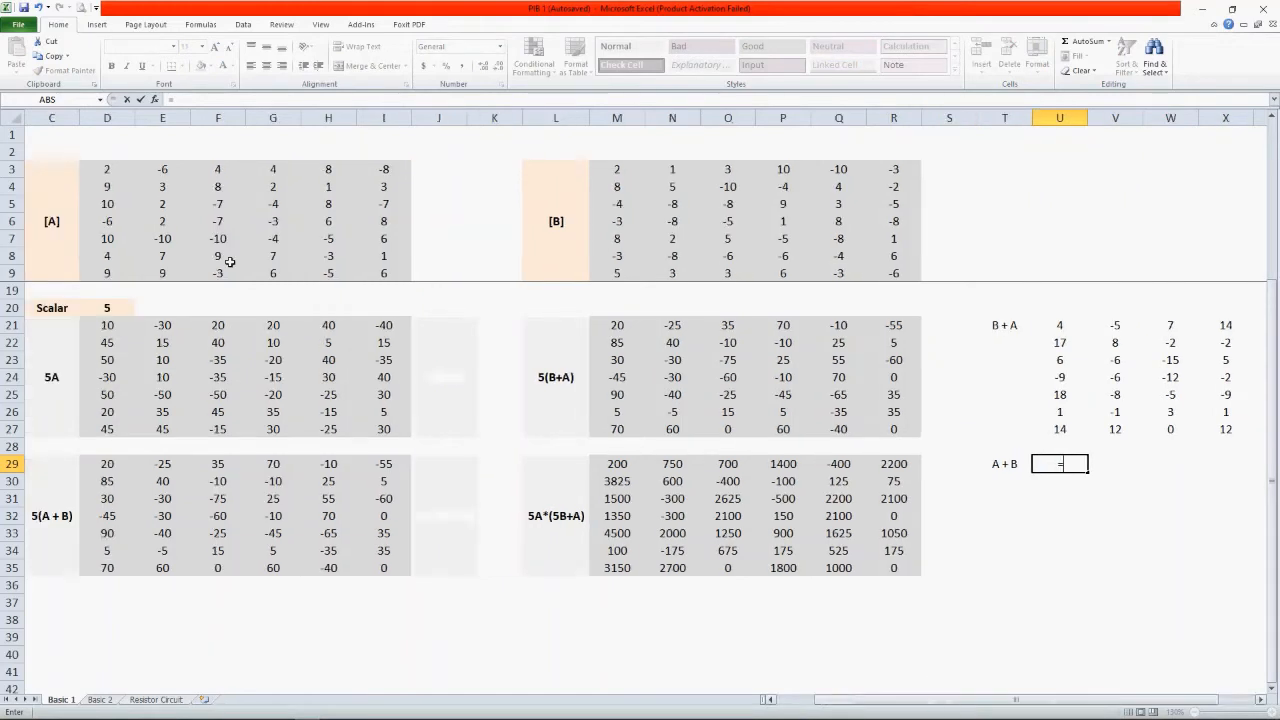
{"action": "left_click", "coordinate": [118, 171]}
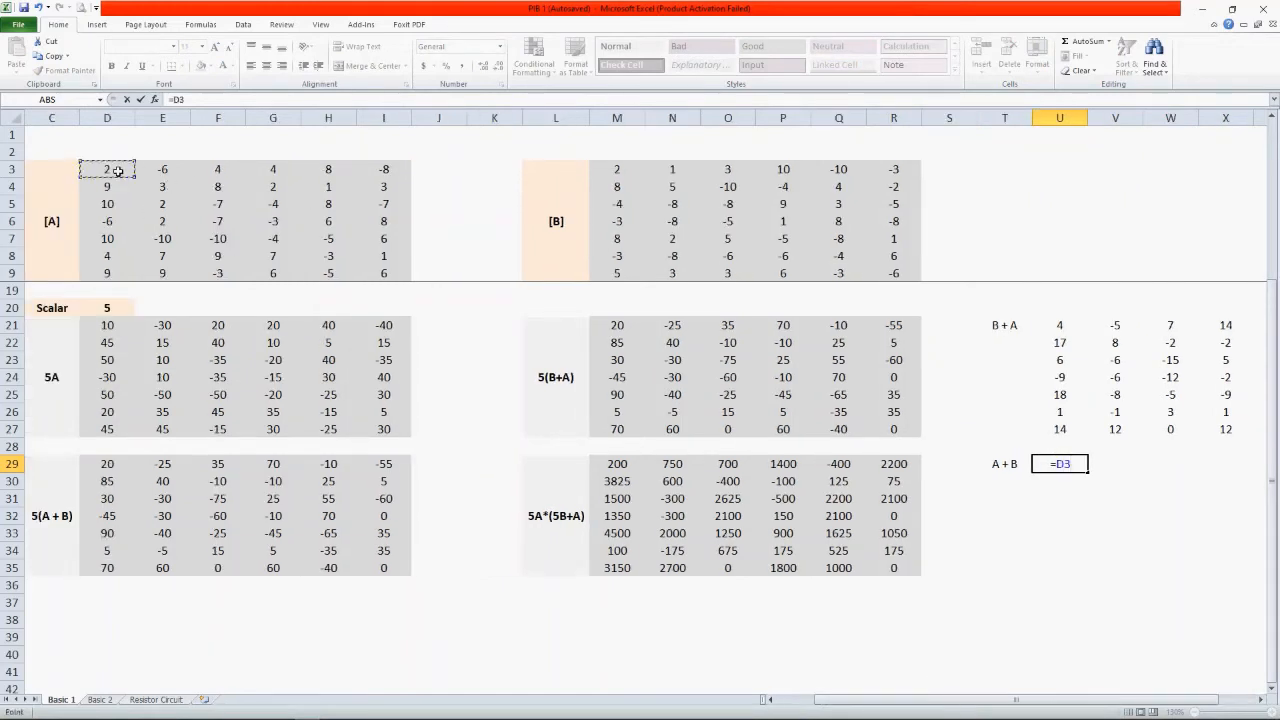
{"action": "type", "text": "+"}
{"action": "left_click", "coordinate": [614, 171]}
{"action": "key", "text": "Return"}
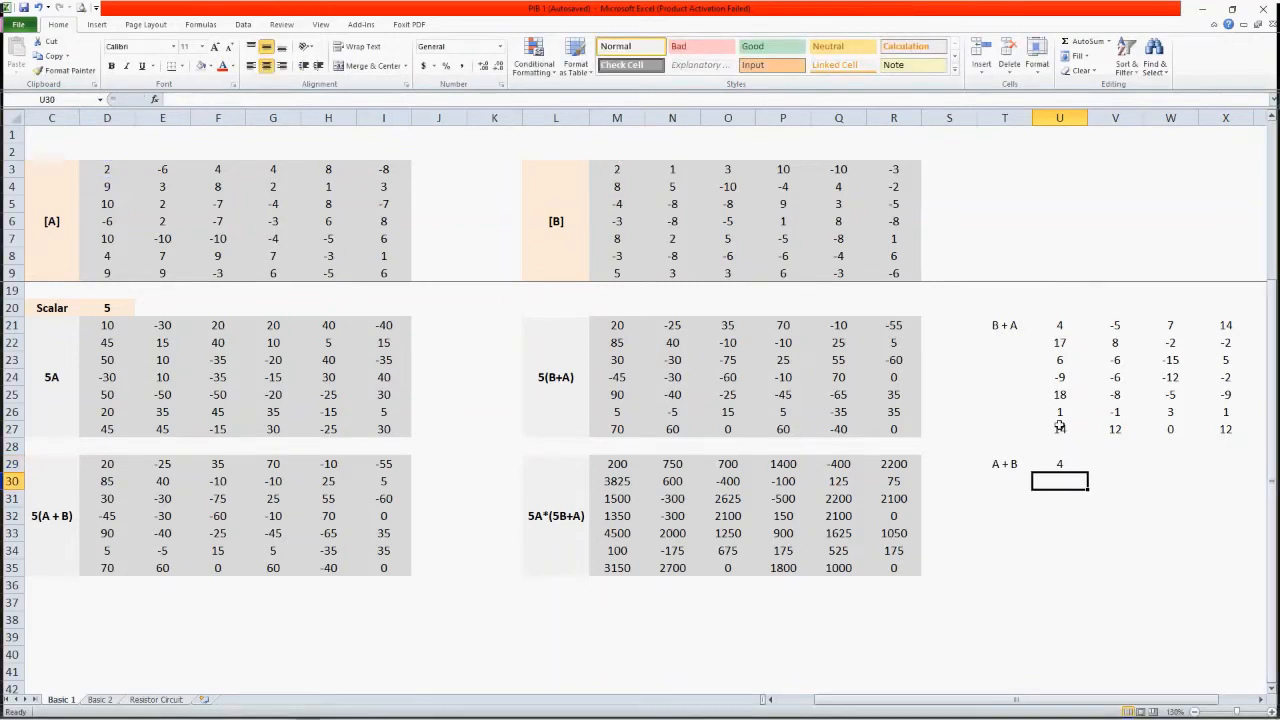
{"action": "left_click", "coordinate": [1059, 462]}
{"action": "left_click_drag", "start_coordinate": [1088, 471], "coordinate": [1186, 541]}
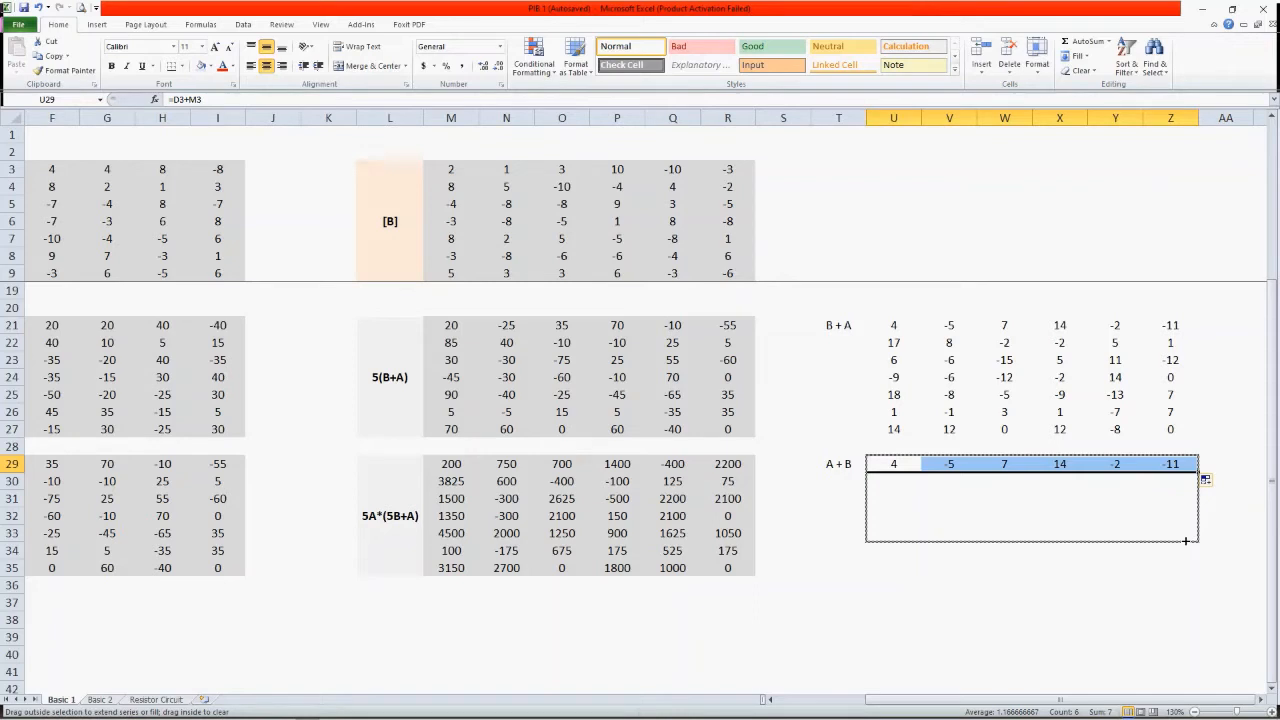
{"action": "left_click_drag", "start_coordinate": [1186, 553], "coordinate": [1185, 572]}
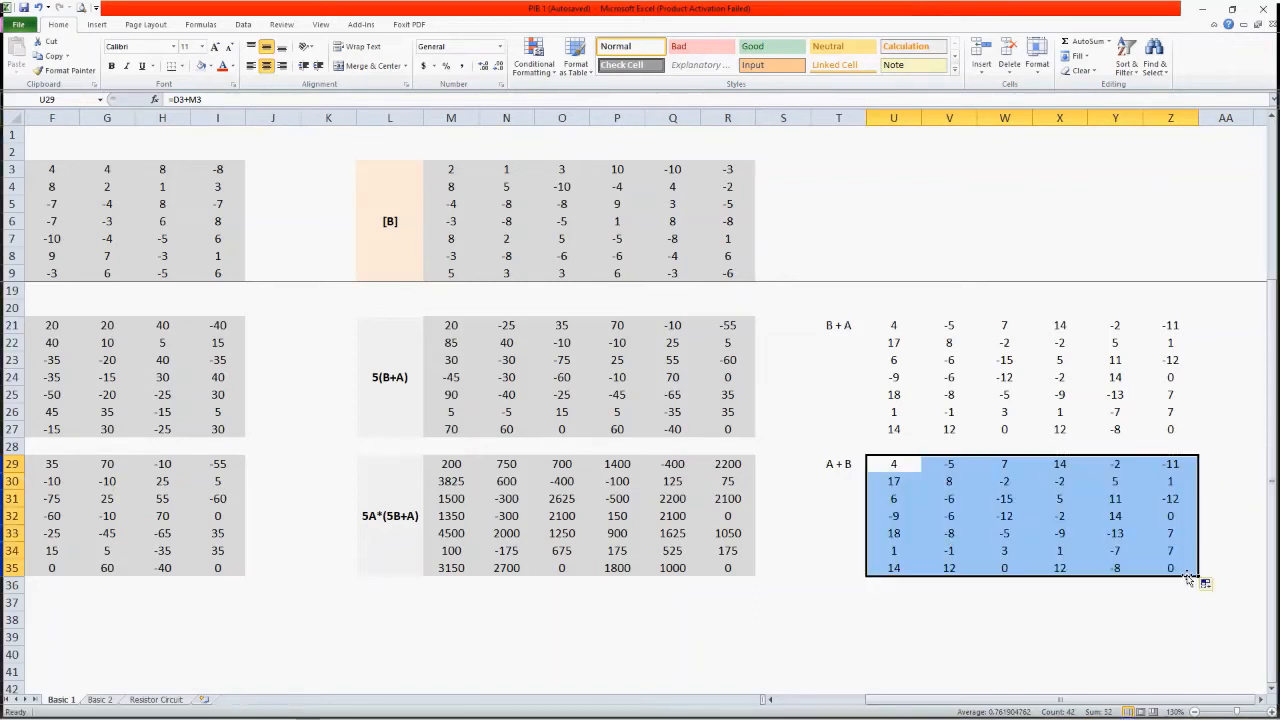
{"action": "left_click", "coordinate": [991, 513]}
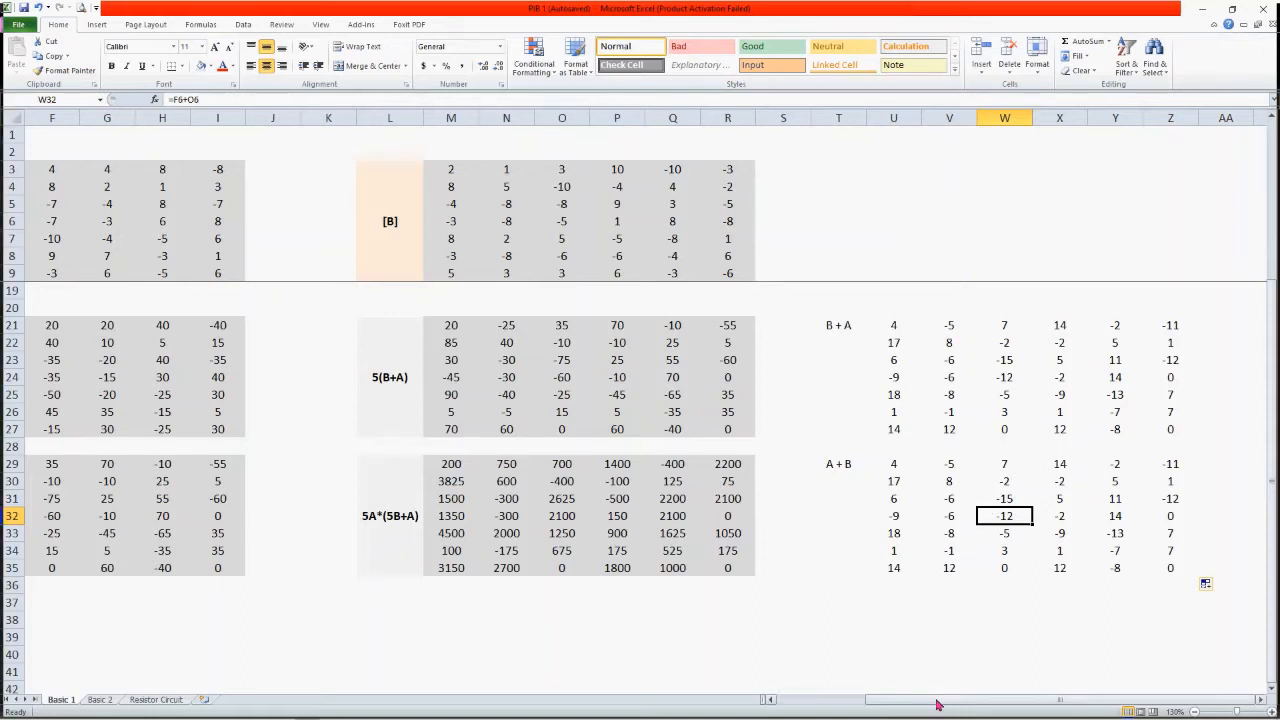
- Check the existing formula in D29 and clear the results from the 5(A + B) block (D29:I35)
{"action": "left_click_drag", "start_coordinate": [937, 705], "coordinate": [857, 704]}
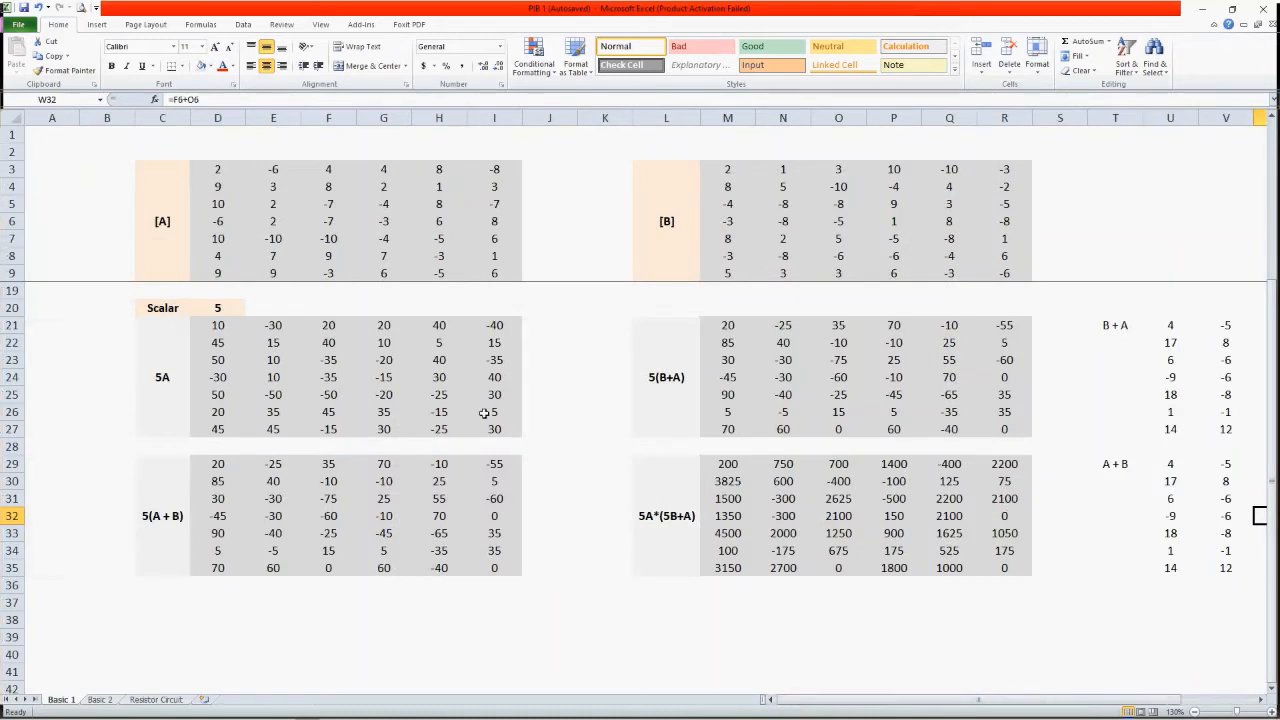
{"action": "left_click", "coordinate": [218, 465]}
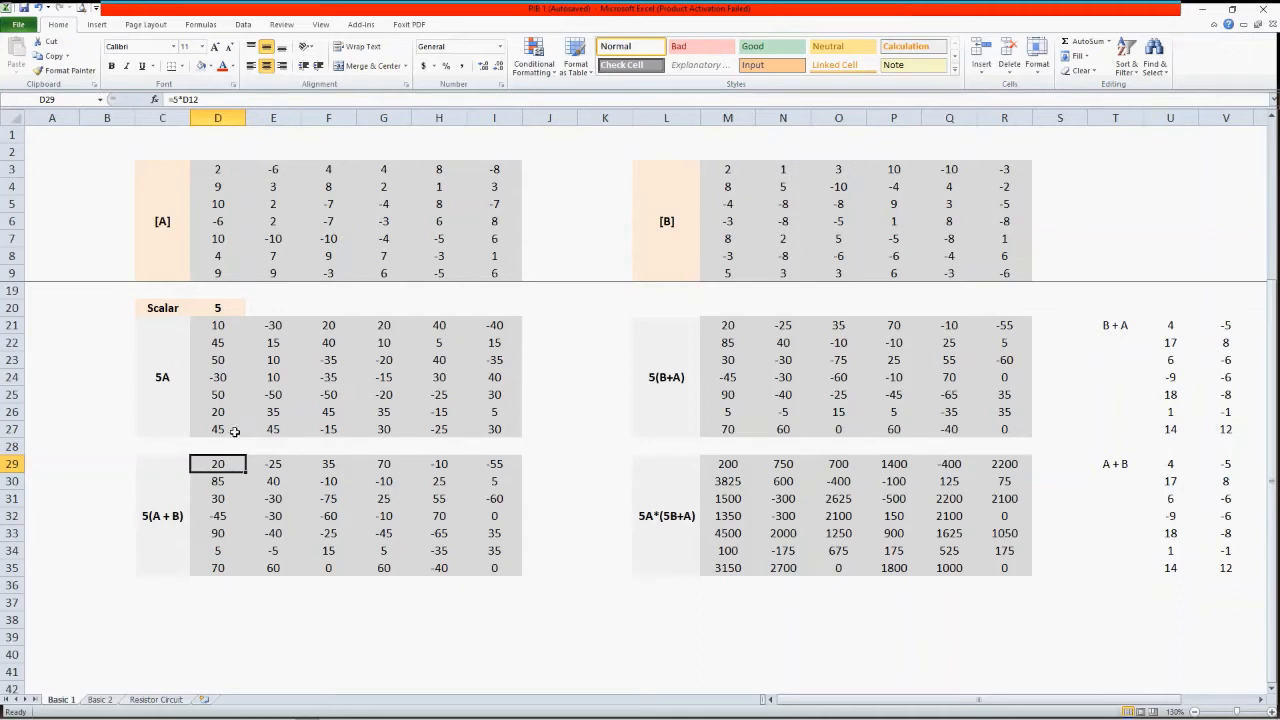
{"action": "double_click", "coordinate": [222, 466]}
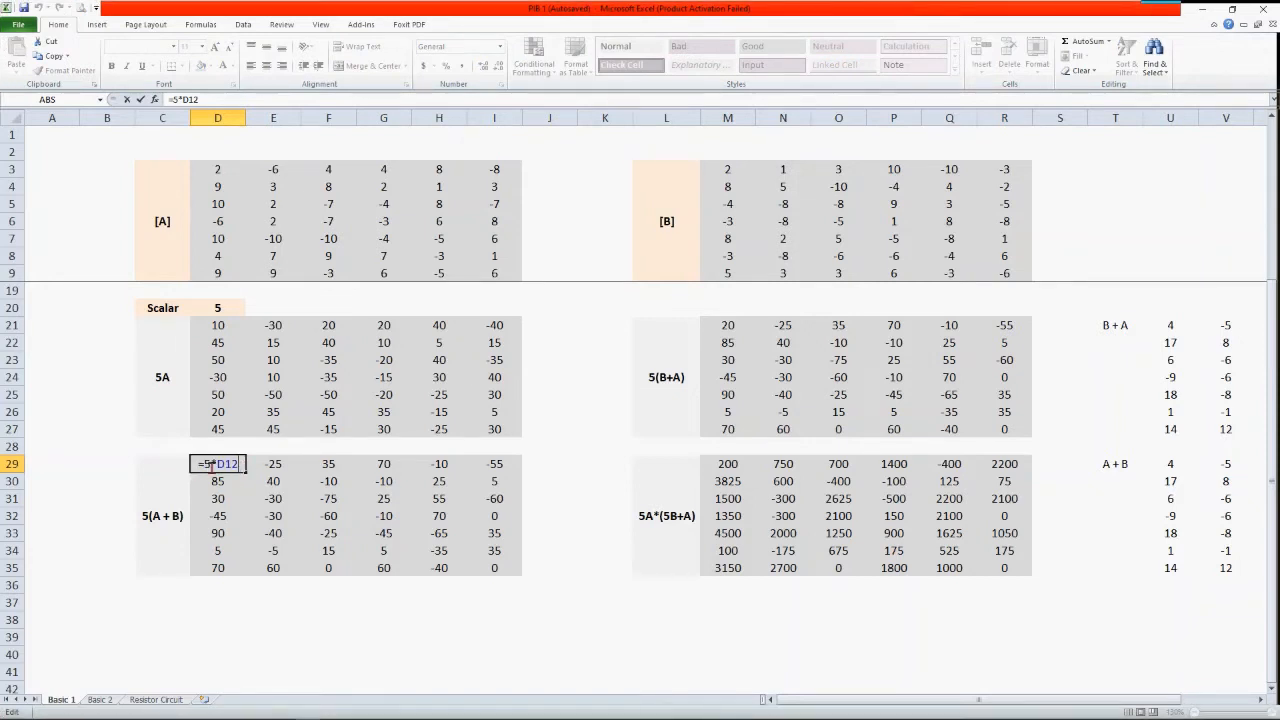
{"action": "left_click", "coordinate": [251, 483]}
{"action": "left_click_drag", "start_coordinate": [213, 469], "coordinate": [489, 567]}
{"action": "key", "text": "Delete"}
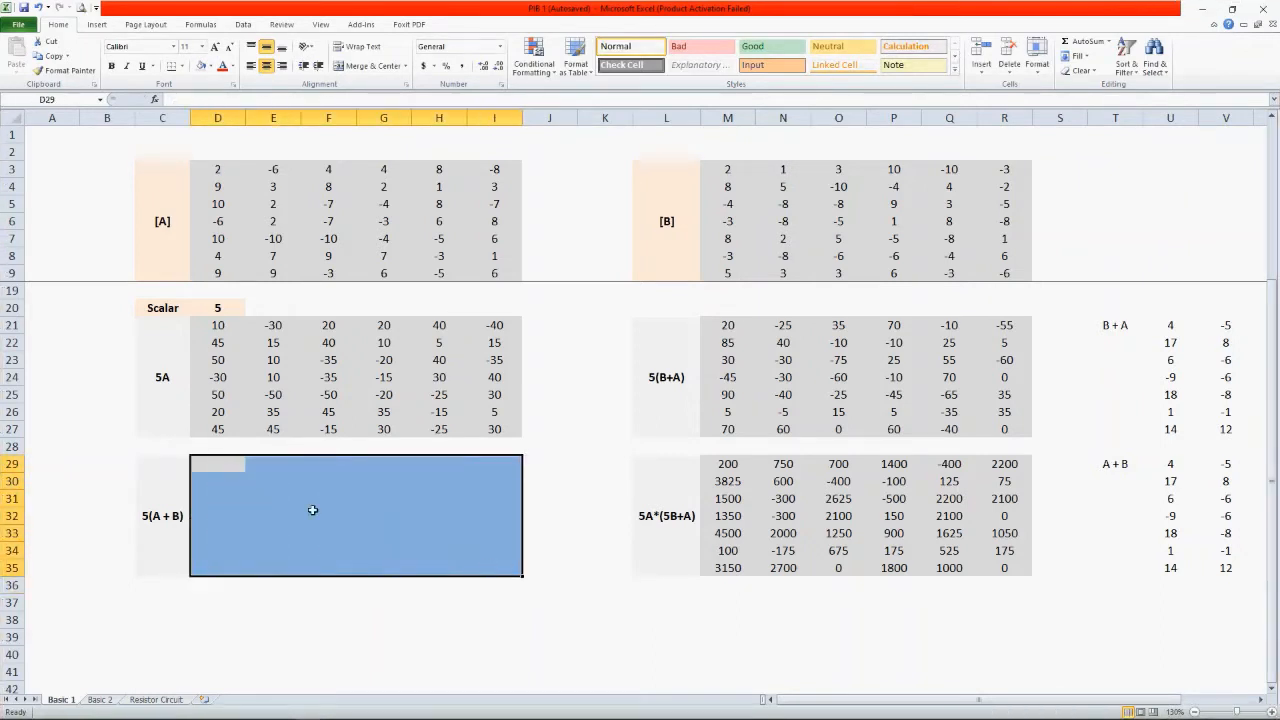
- Enter =5*U29 in D29 and fill the formula through D29:I35 to complete the 5(A + B) block
{"action": "left_click", "coordinate": [222, 462]}
{"action": "type", "text": "="}
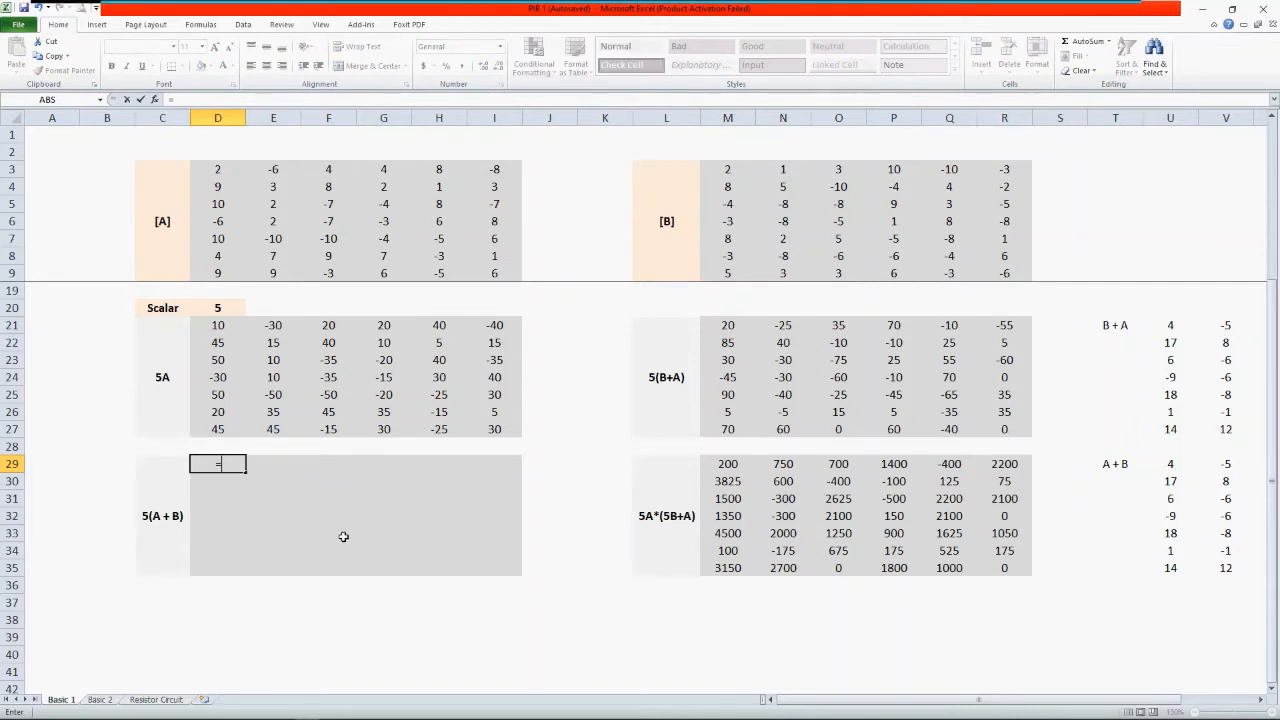
{"action": "type", "text": "5*"}
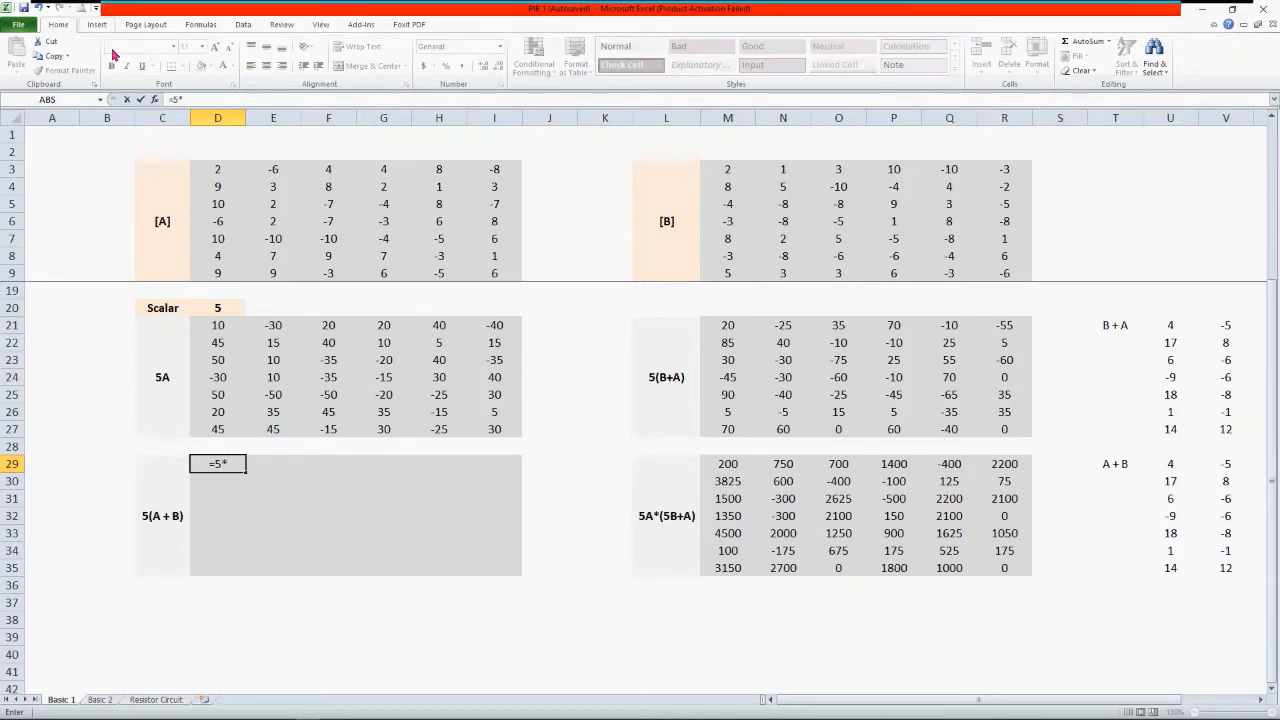
{"action": "left_click", "coordinate": [1180, 465]}
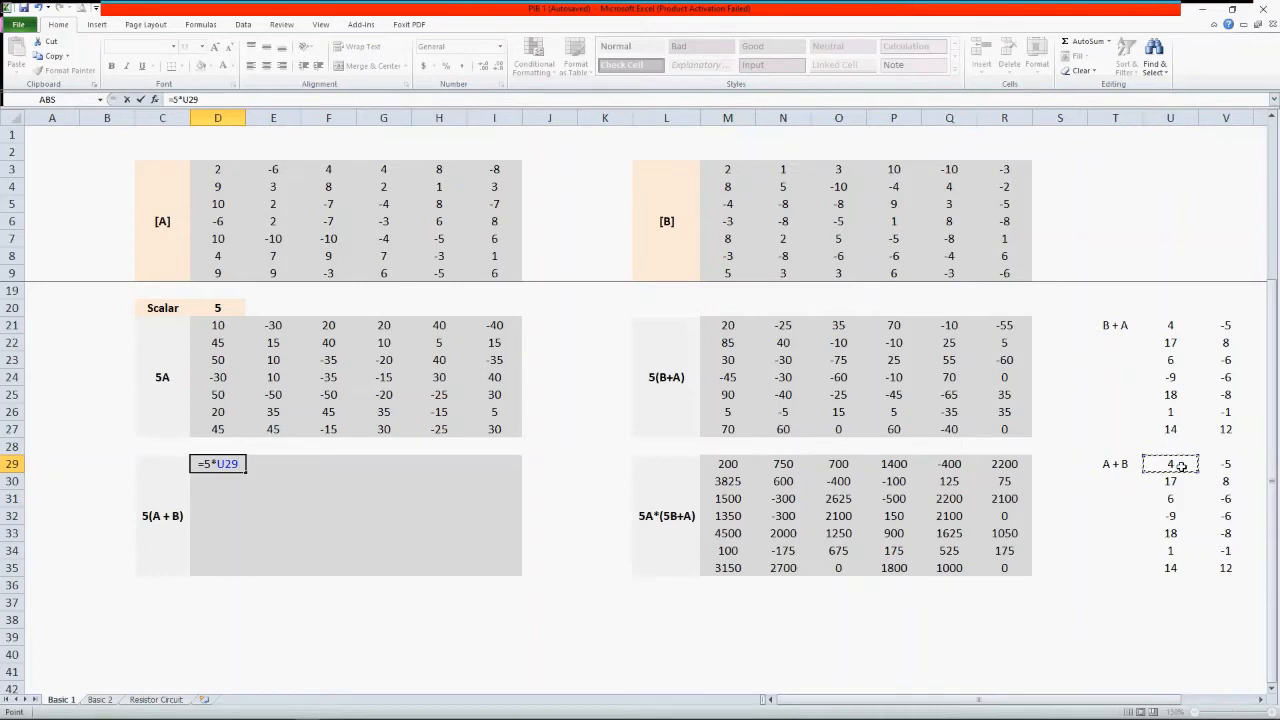
{"action": "key", "text": "Return"}
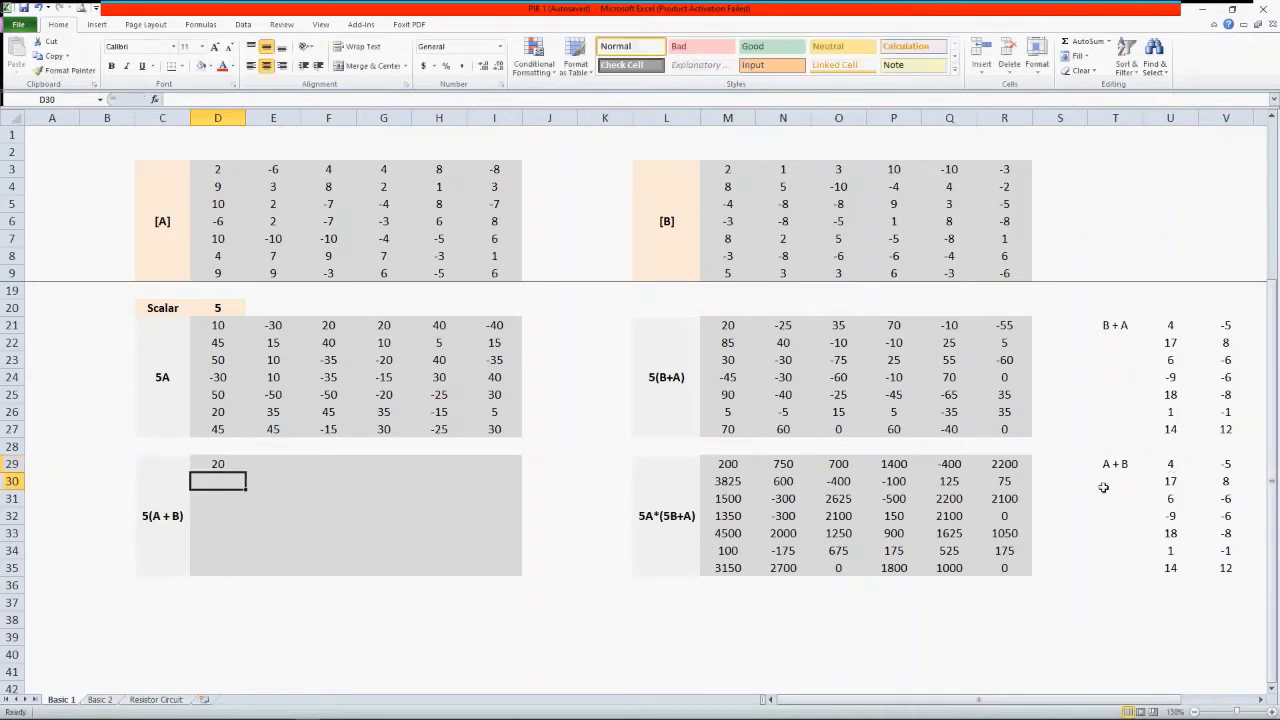
{"action": "left_click", "coordinate": [213, 465]}
{"action": "left_click_drag", "start_coordinate": [245, 471], "coordinate": [517, 571]}
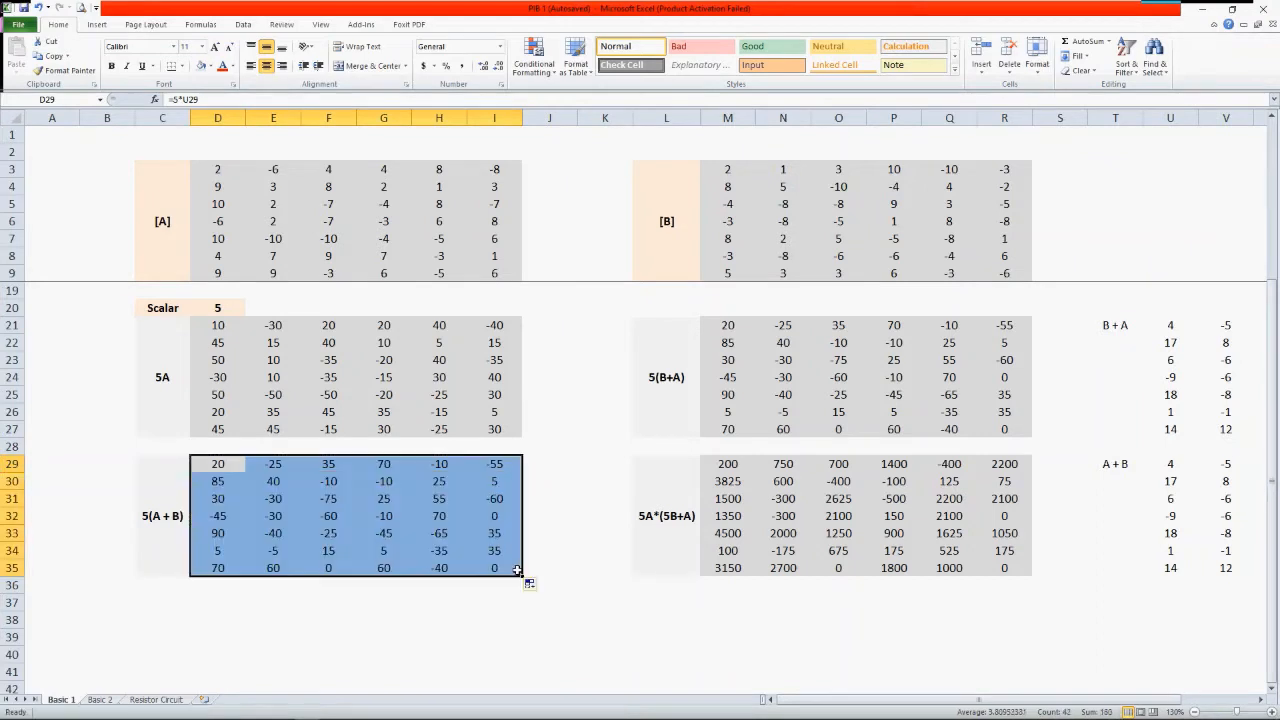